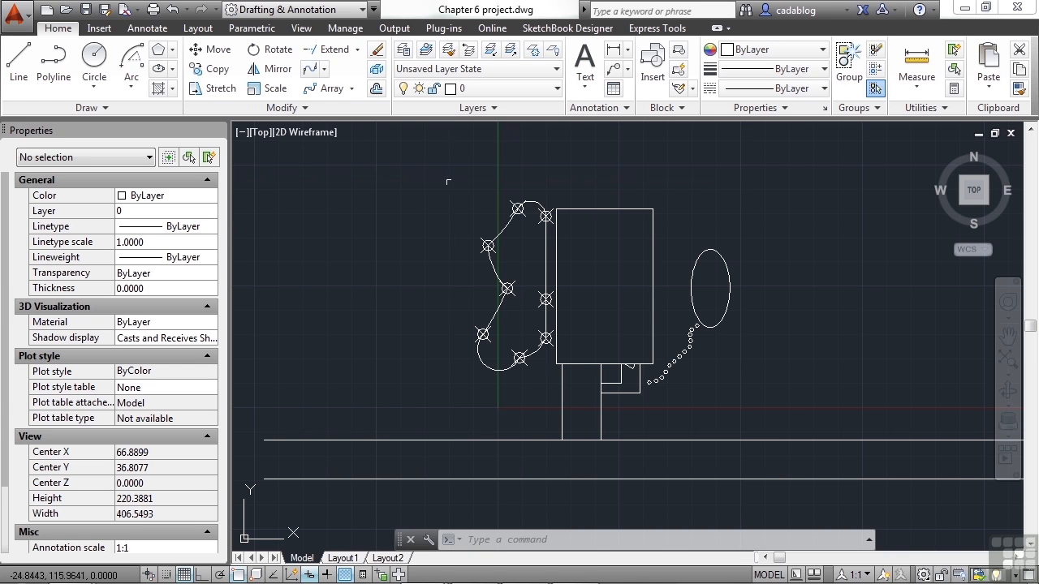
Step: Use Quick Select to filter a selection around the curved closed outline to the Point object type, and delete those points
middle_drag(445, 223, 438, 218)
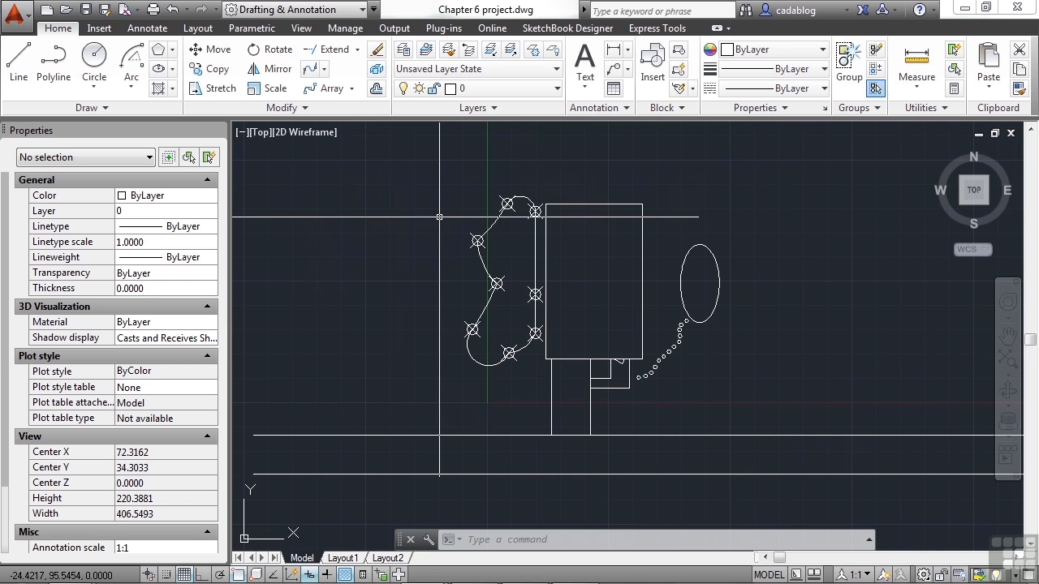
click(422, 164)
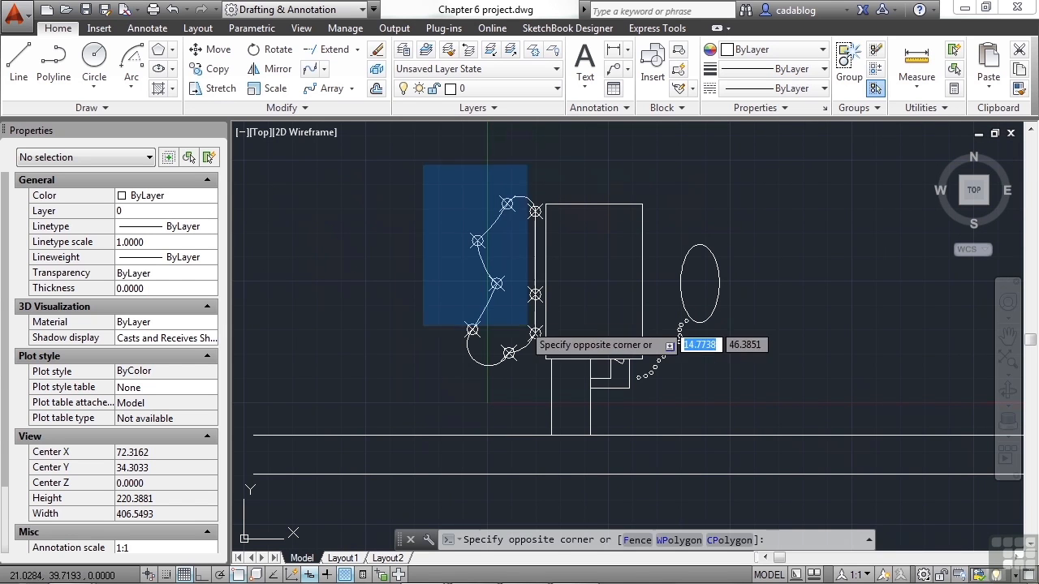
click(621, 384)
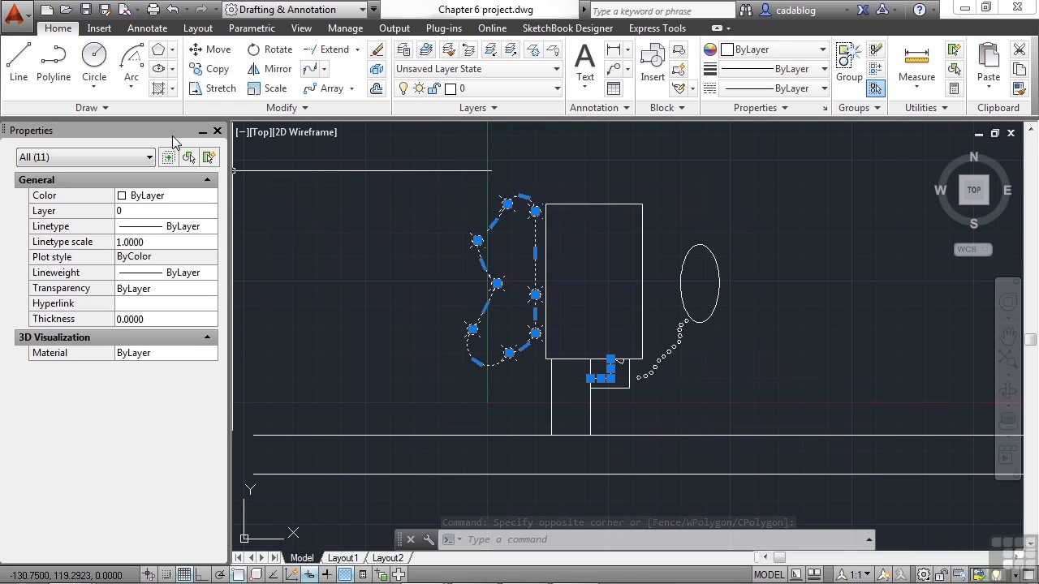
click(211, 158)
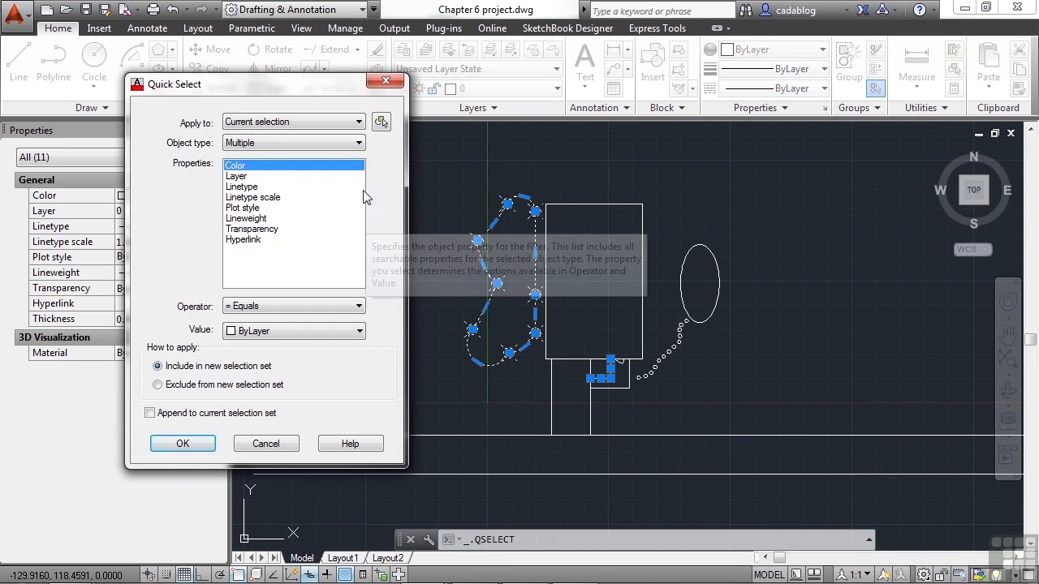
click(358, 143)
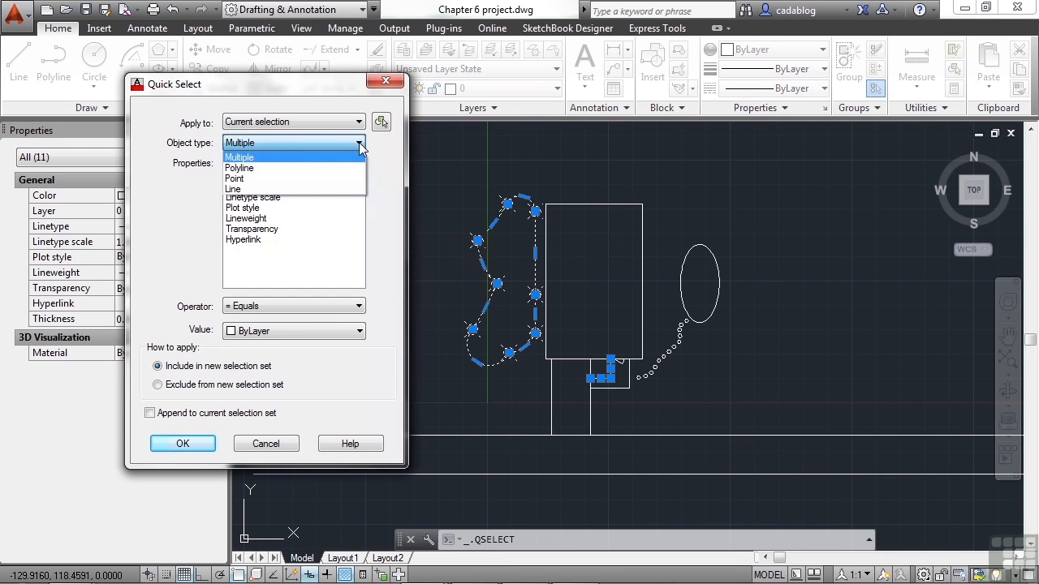
click(285, 179)
click(289, 168)
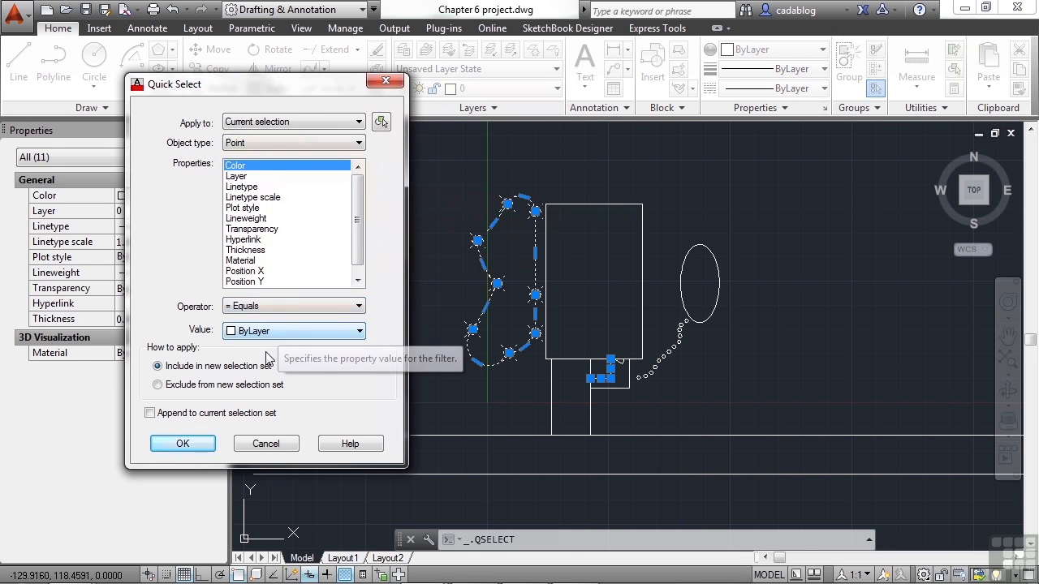
click(182, 444)
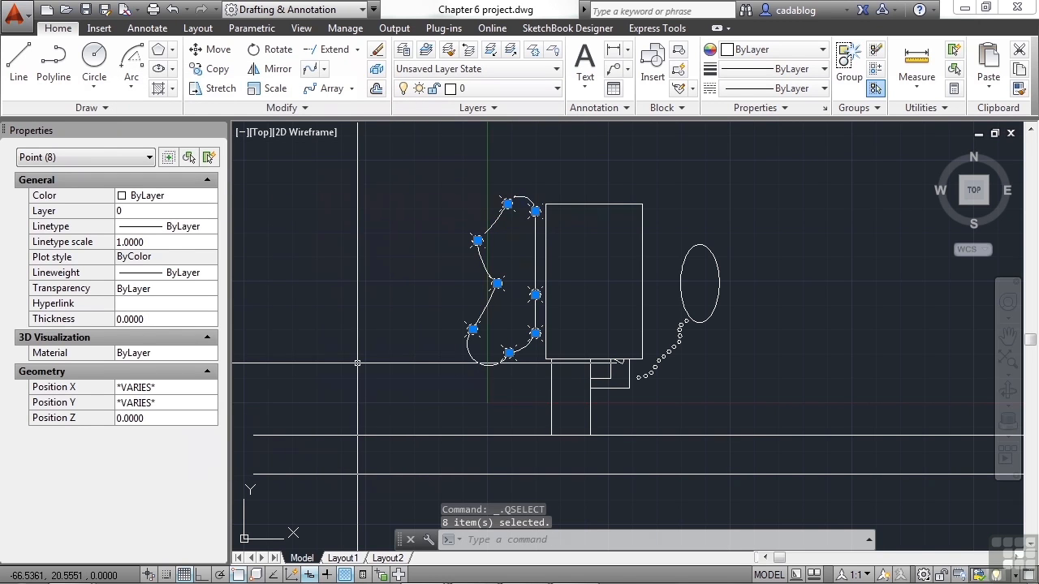
key(Delete)
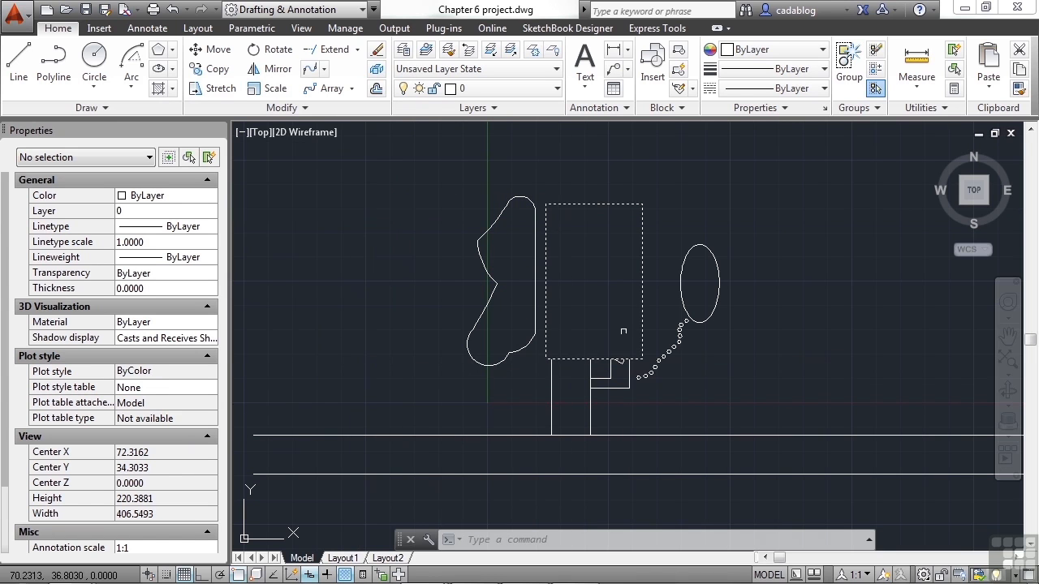
Step: Delete the chain of small hexagons below the ellipse, keeping only the hexagon at its lower end
scroll(684, 311, up, 5)
middle_drag(646, 316, 589, 315)
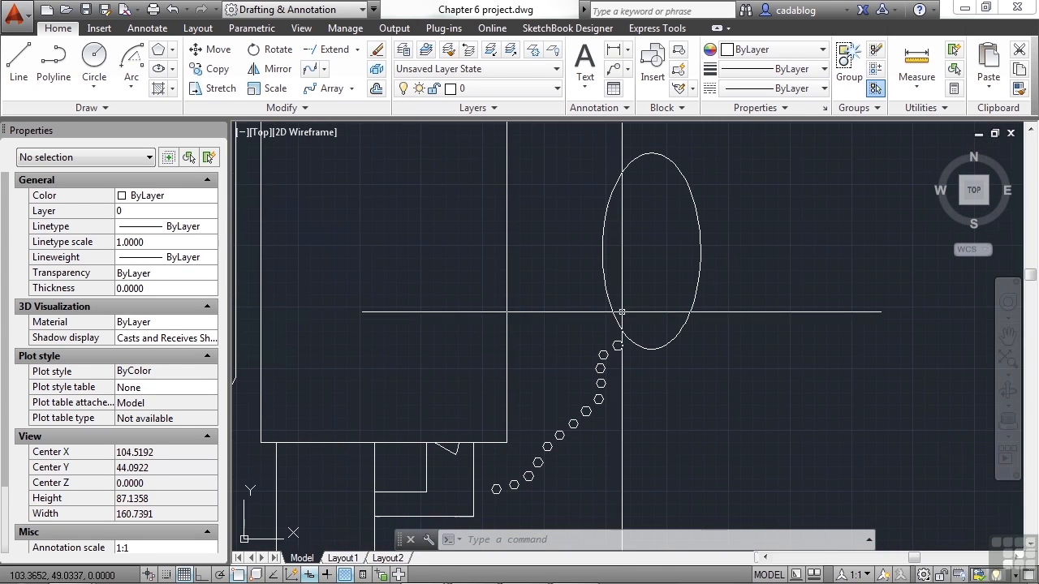
middle_drag(631, 340, 653, 293)
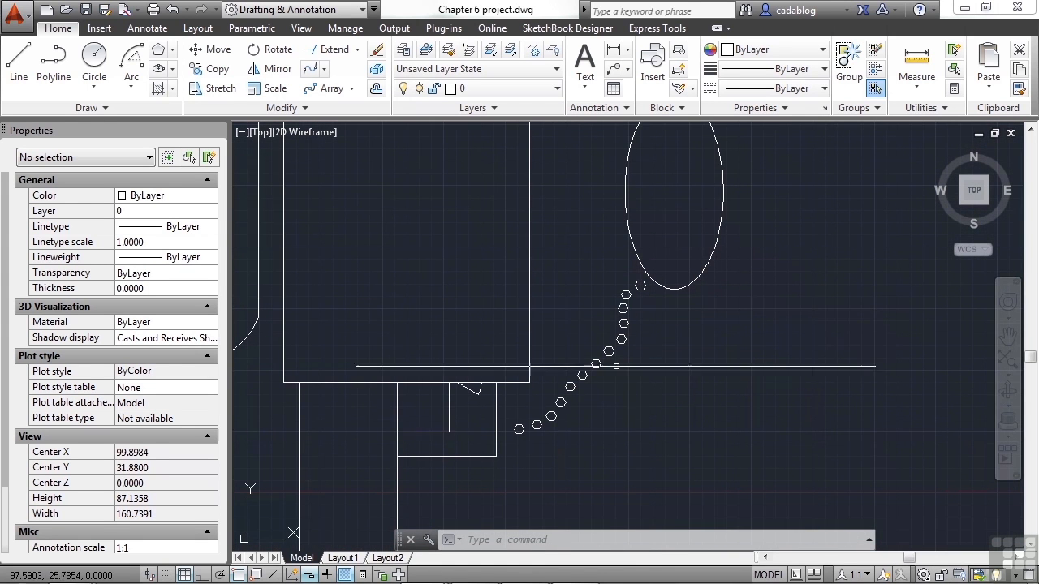
click(527, 450)
click(646, 270)
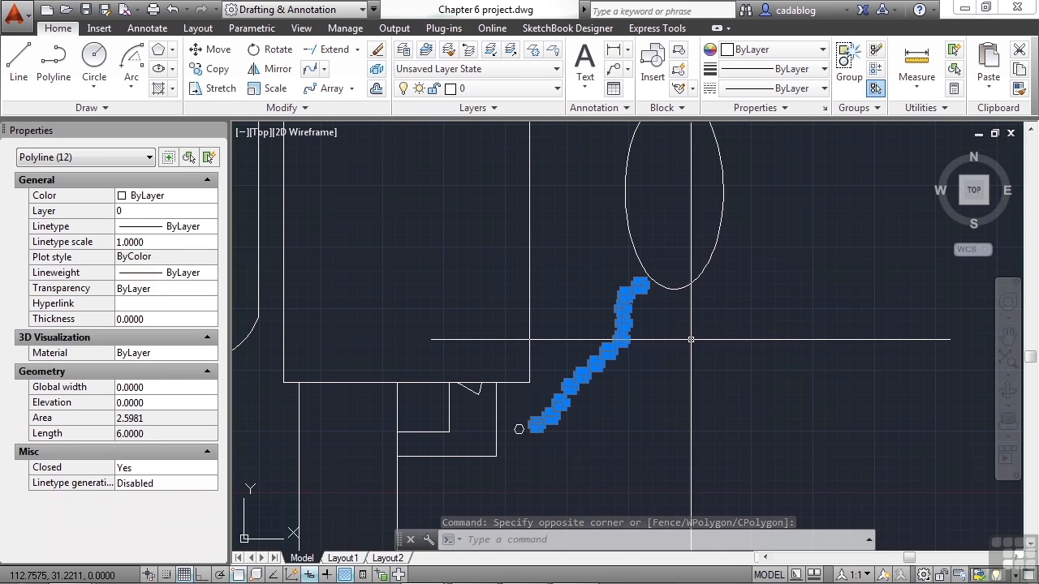
key(Delete)
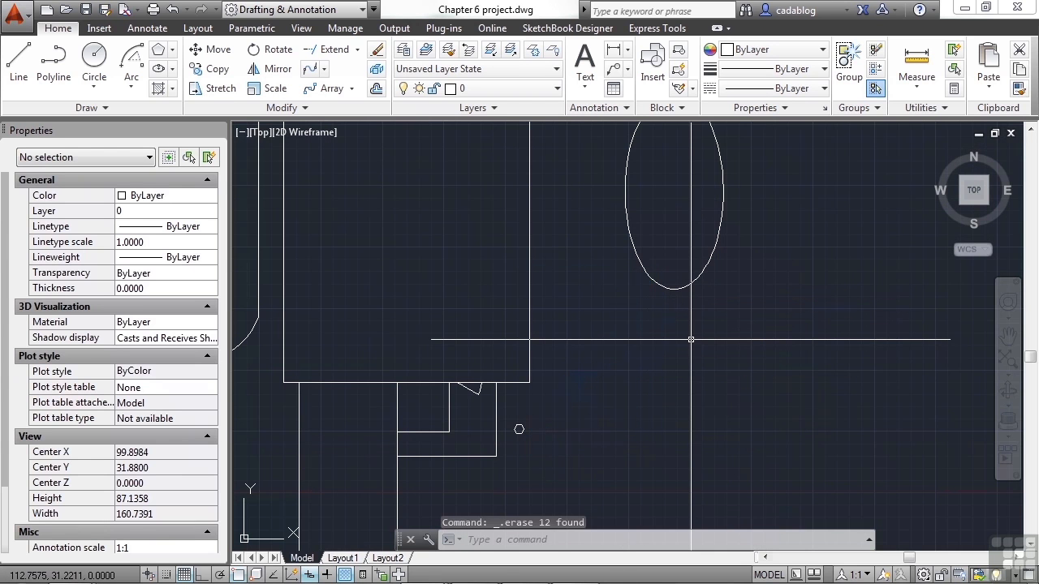
Step: Offset the ellipse outward by a distance of 3
middle_drag(691, 339, 673, 394)
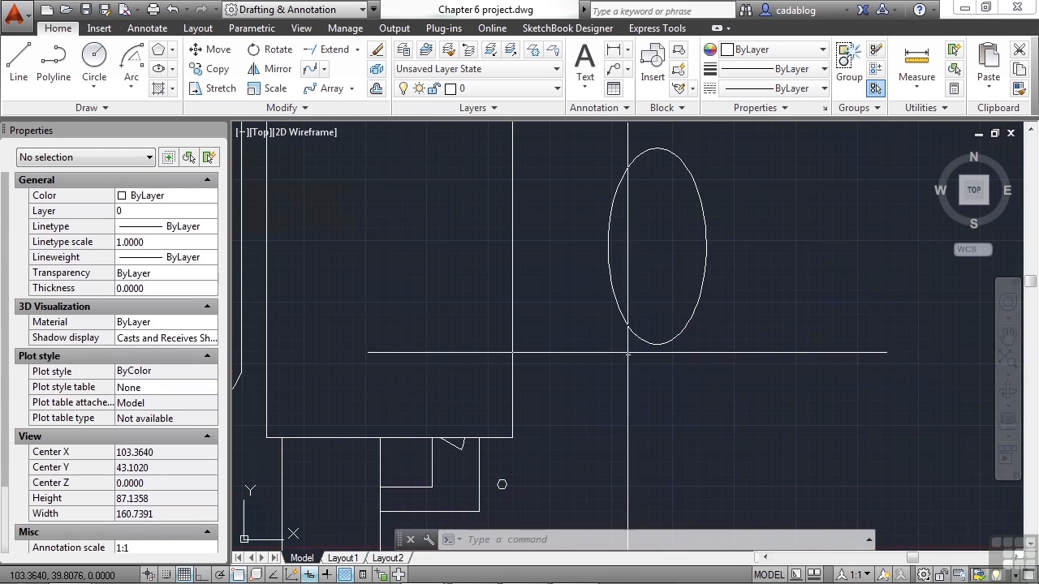
click(375, 91)
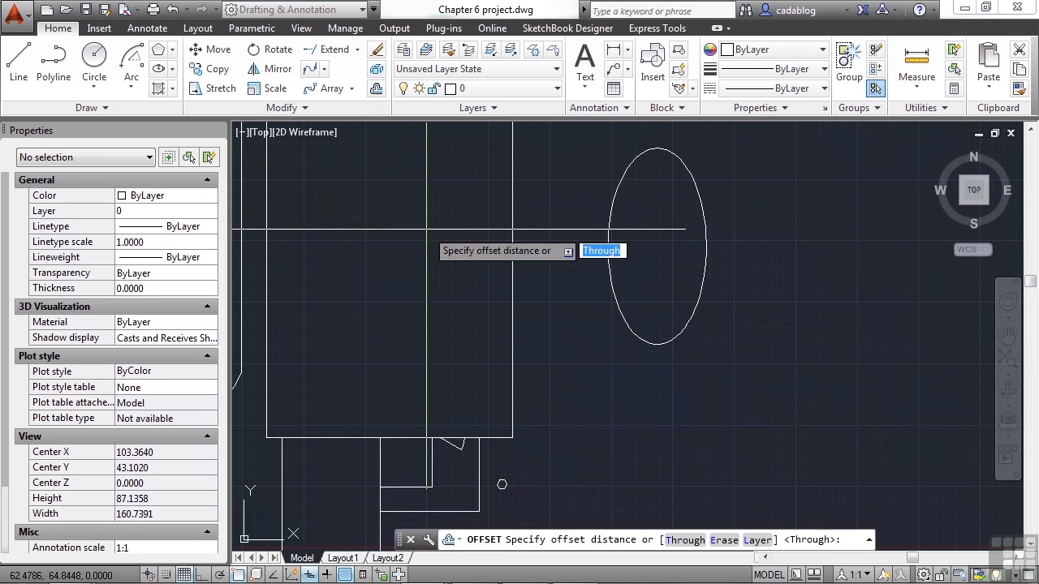
text(3)
key(Return)
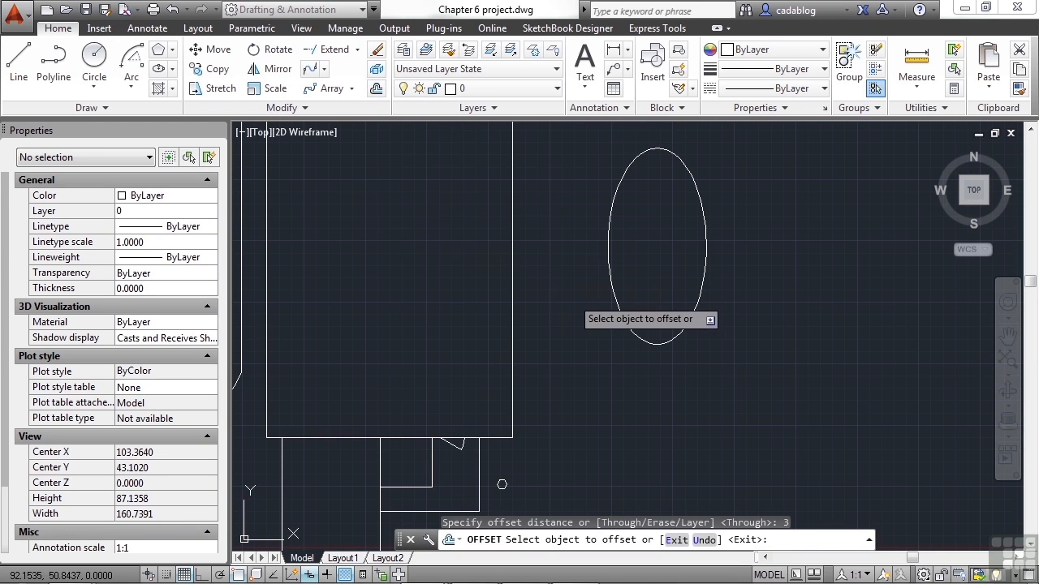
click(612, 297)
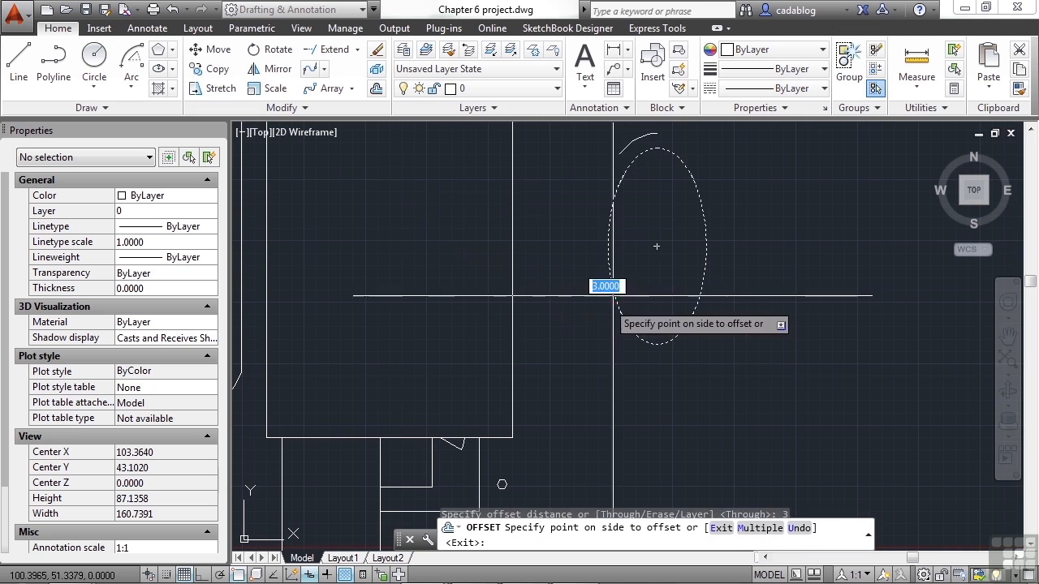
click(577, 318)
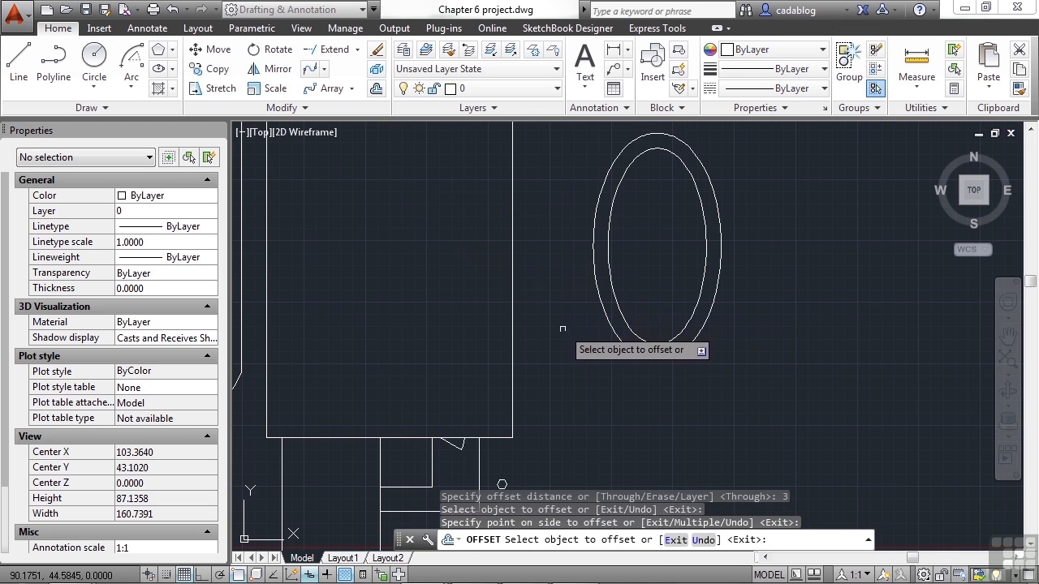
key(Return)
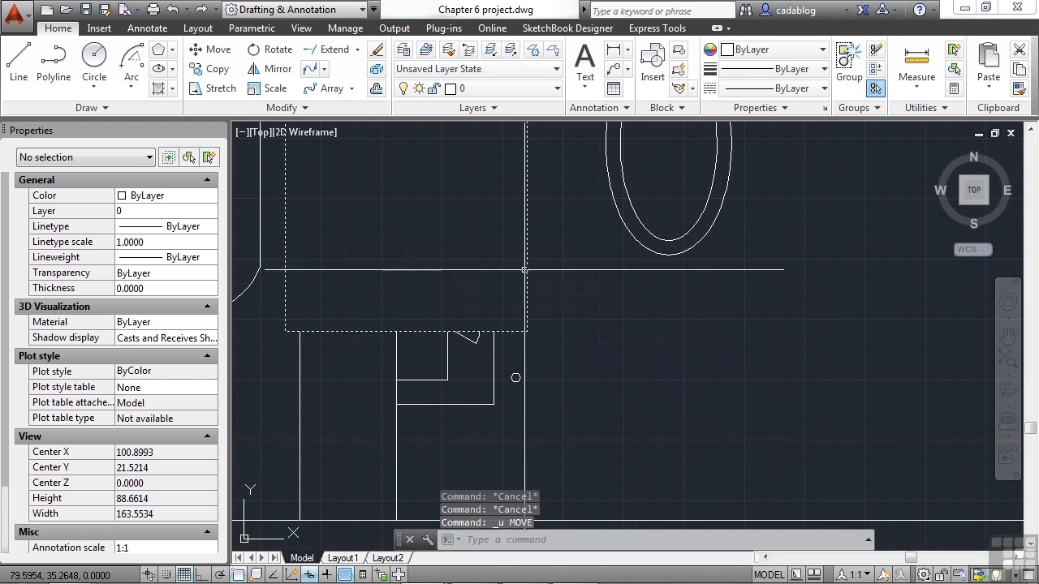
Step: Move the remaining hexagon by its right vertex onto the left side of the outer ellipse, using a nearest snap
text(m)
key(Return)
click(515, 378)
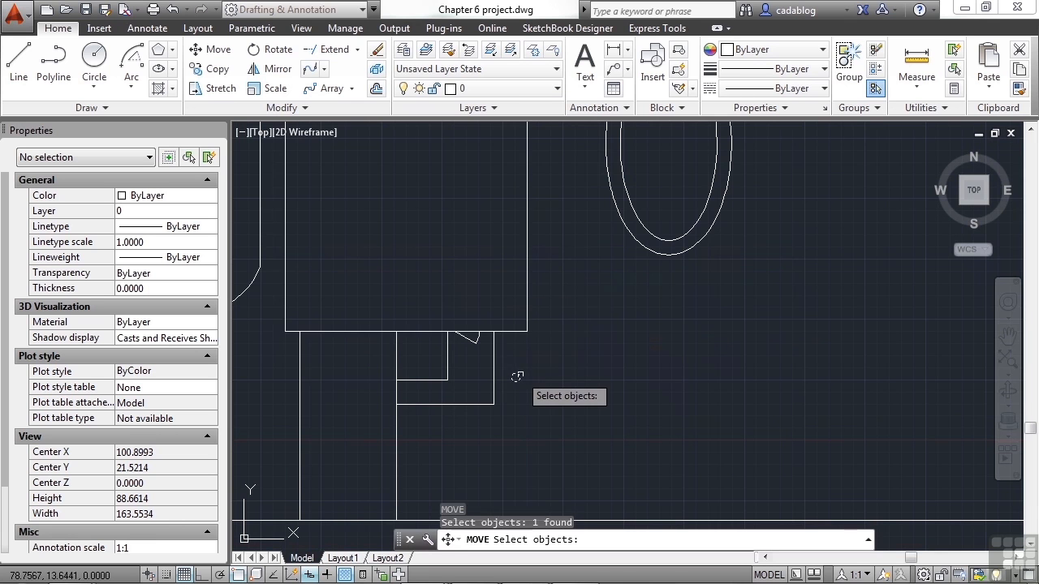
scroll(524, 376, up, 5)
scroll(523, 375, up, 2)
key(Return)
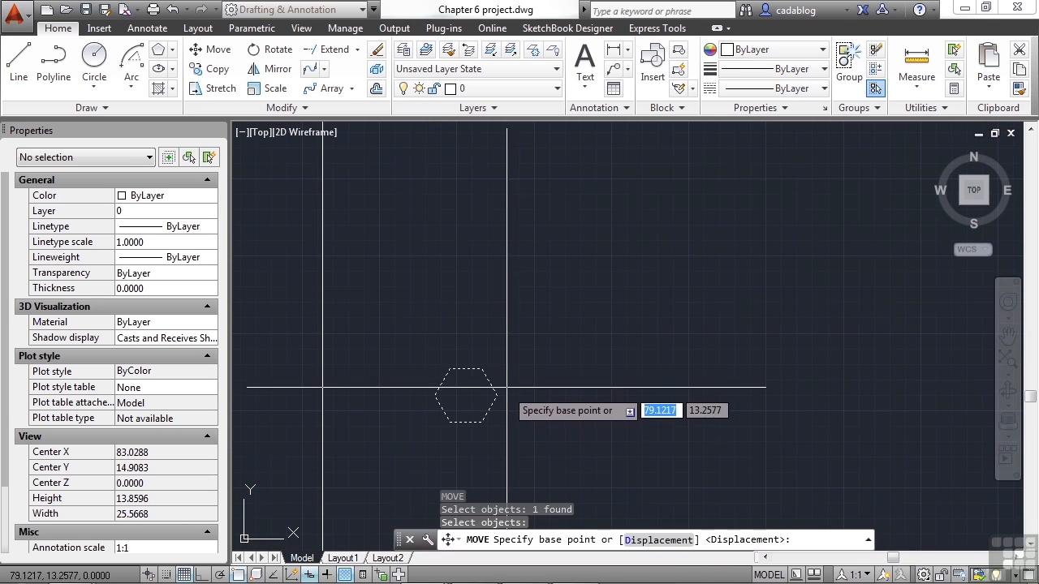
click(502, 397)
scroll(493, 442, down, 8)
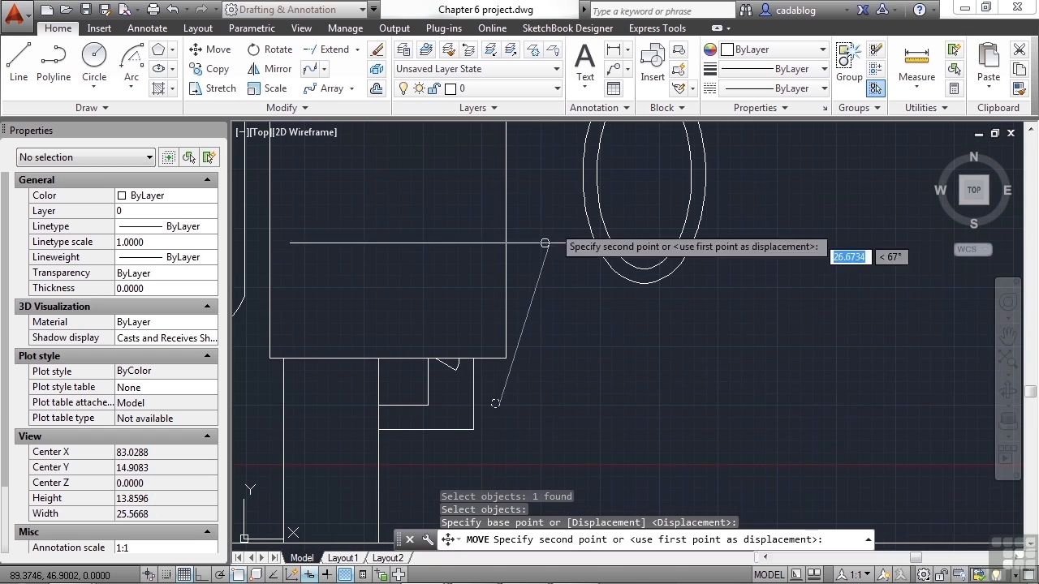
middle_drag(554, 220, 551, 234)
text(nea)
key(Return)
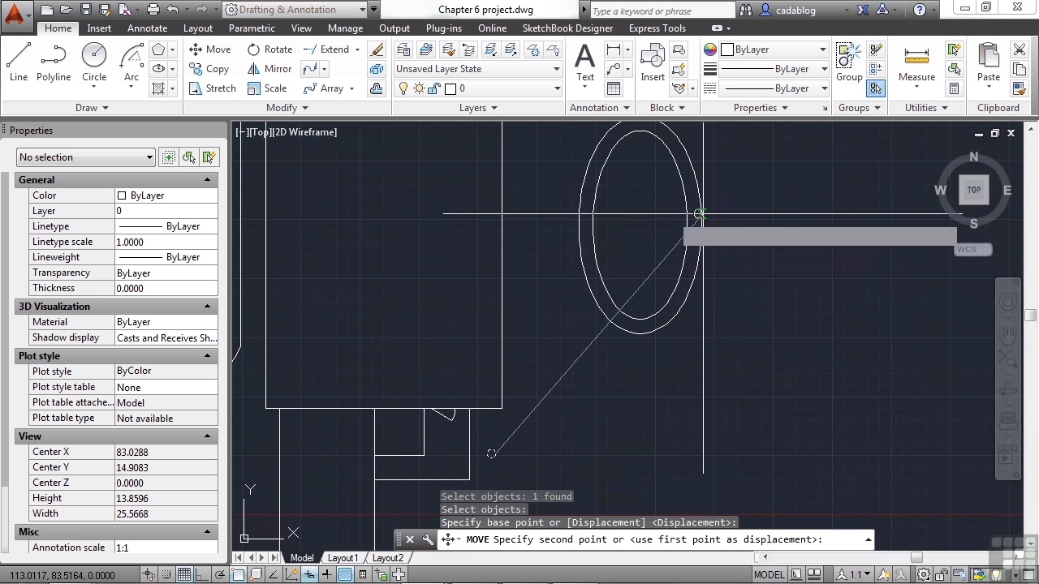
scroll(597, 231, up, 5)
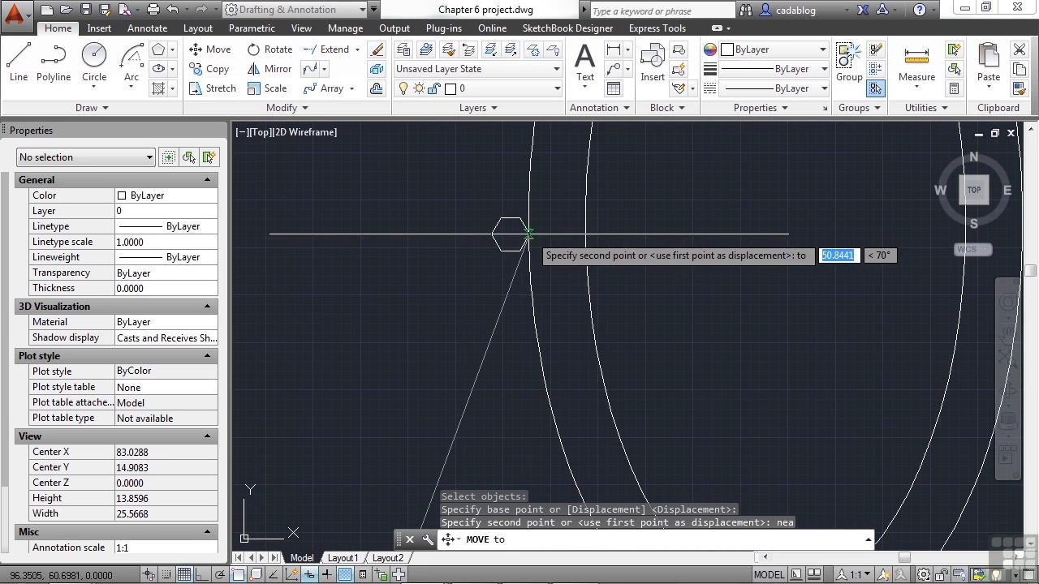
click(528, 231)
scroll(479, 259, down, 6)
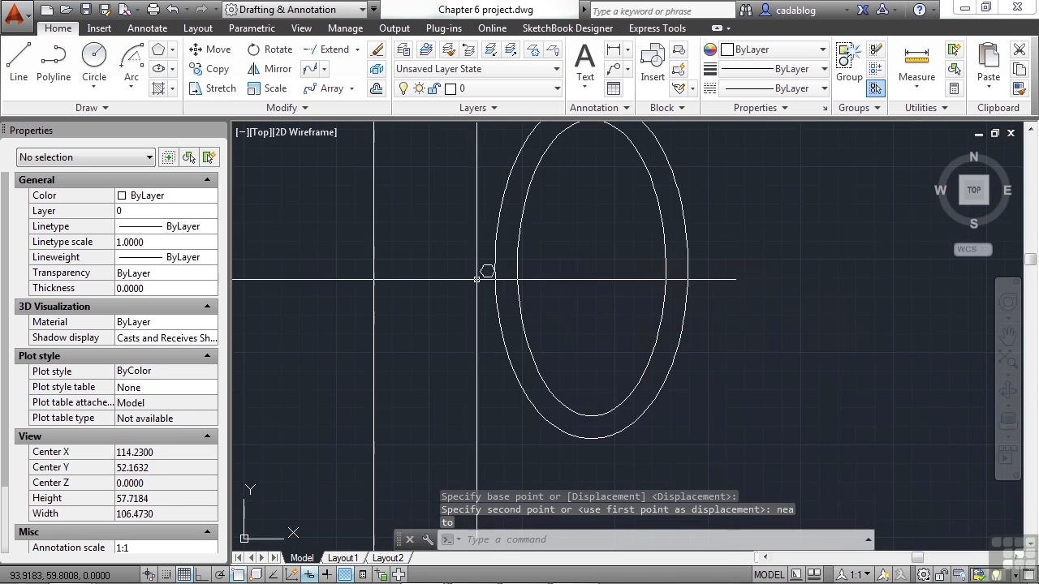
Step: Start rotating the hexagon about its vertex on the outer ellipse, using an endpoint snap for the base point and the Reference option
middle_drag(474, 257, 474, 259)
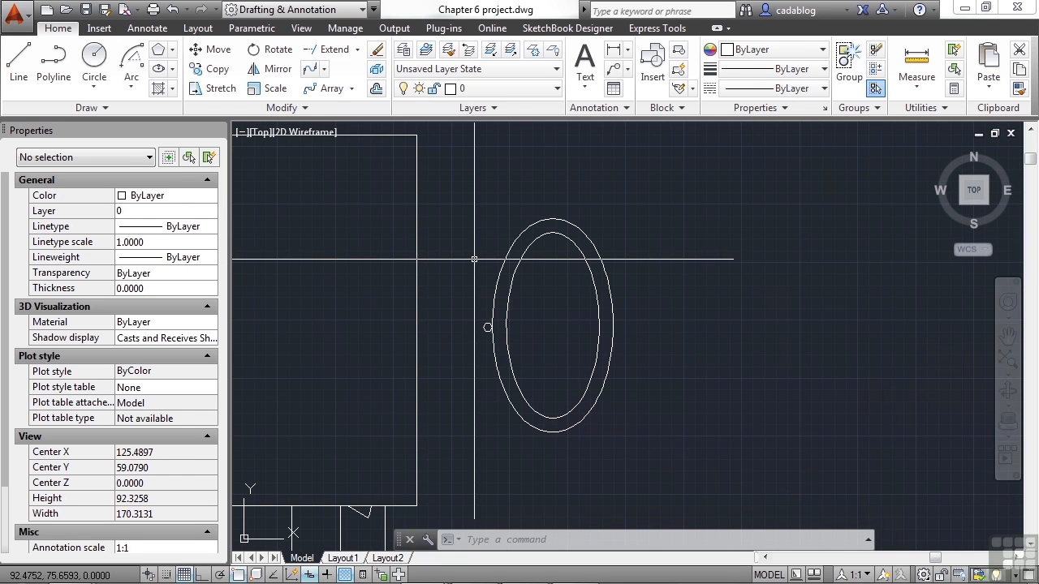
scroll(487, 328, up, 10)
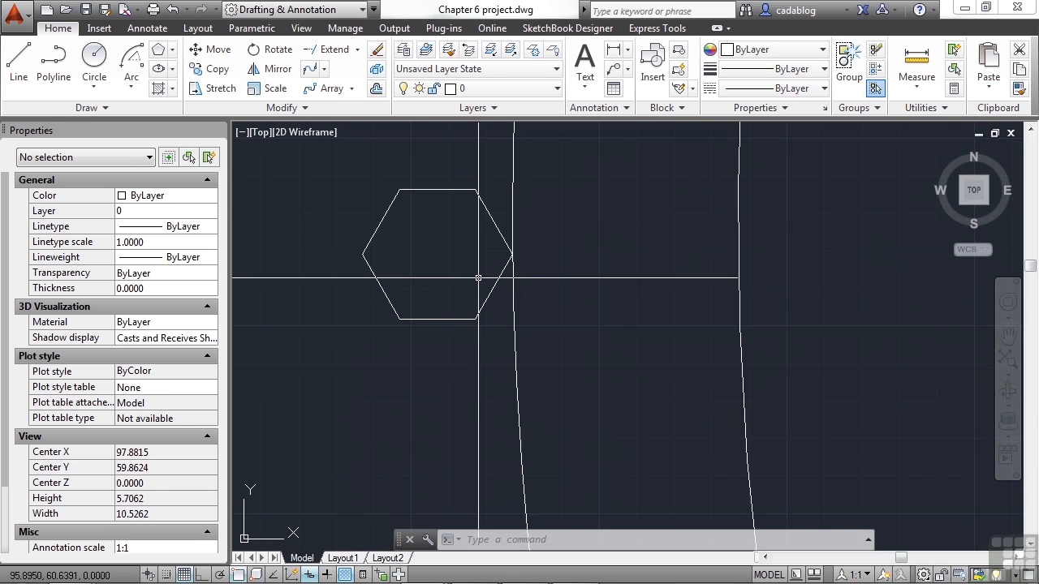
text(ro)
key(Return)
click(422, 205)
click(397, 161)
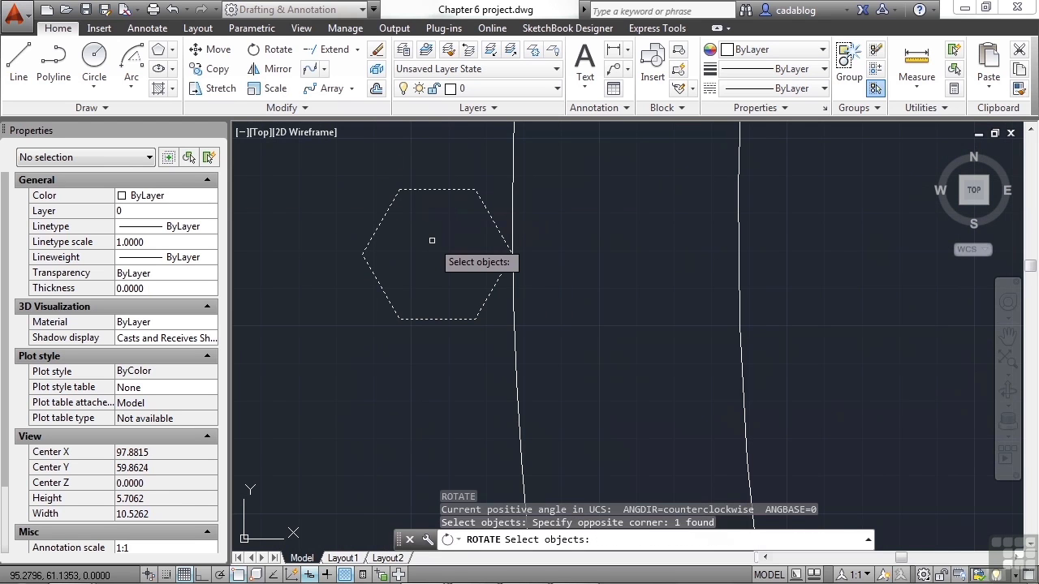
key(Return)
text(end)
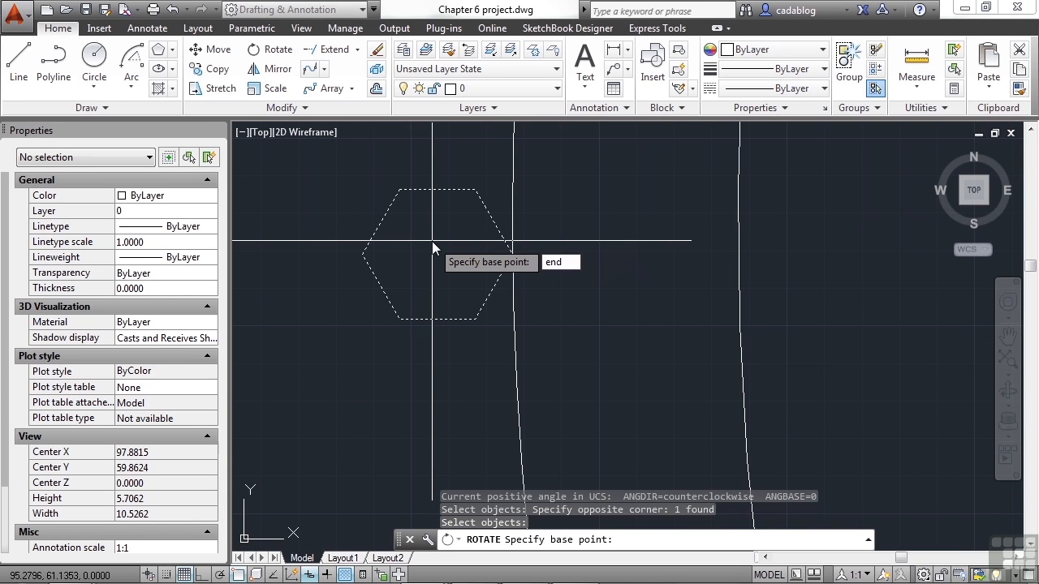
key(Return)
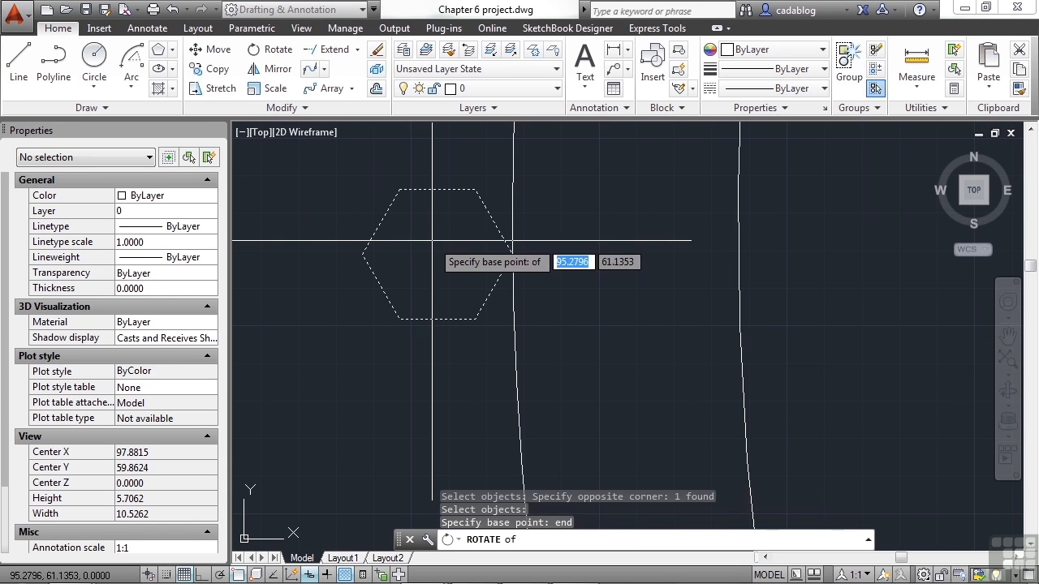
click(513, 255)
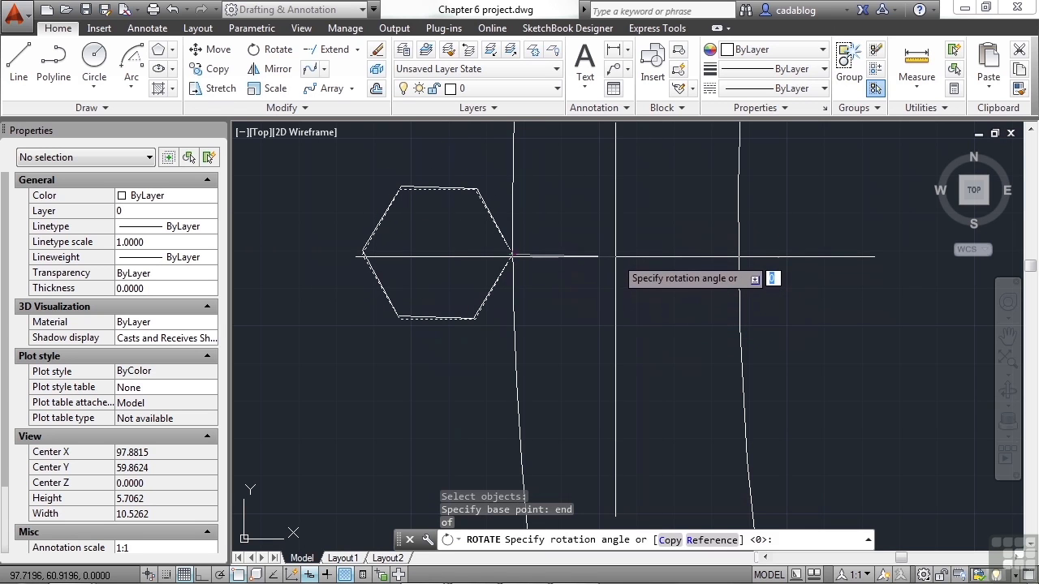
text(r)
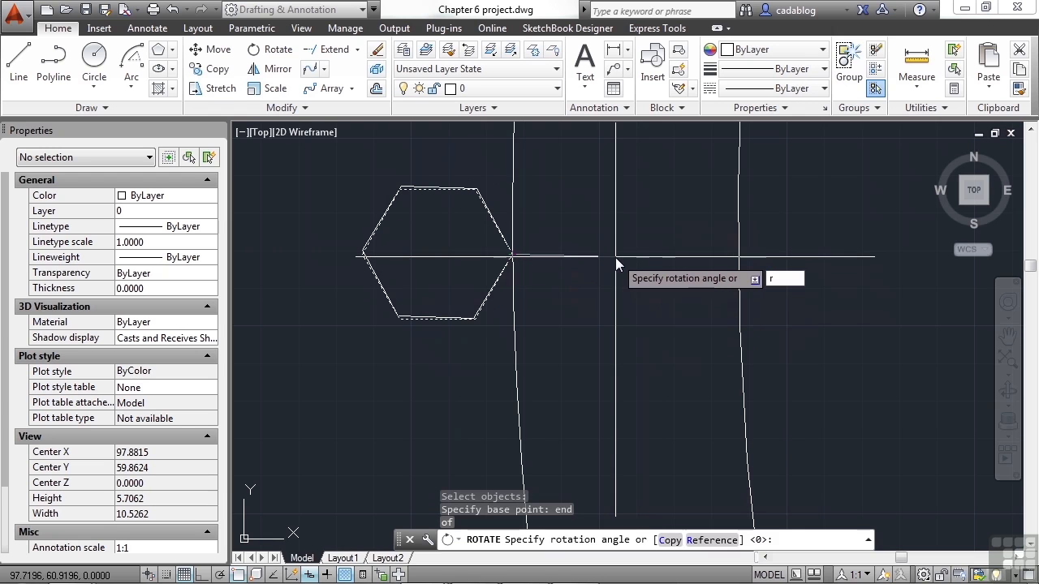
key(Return)
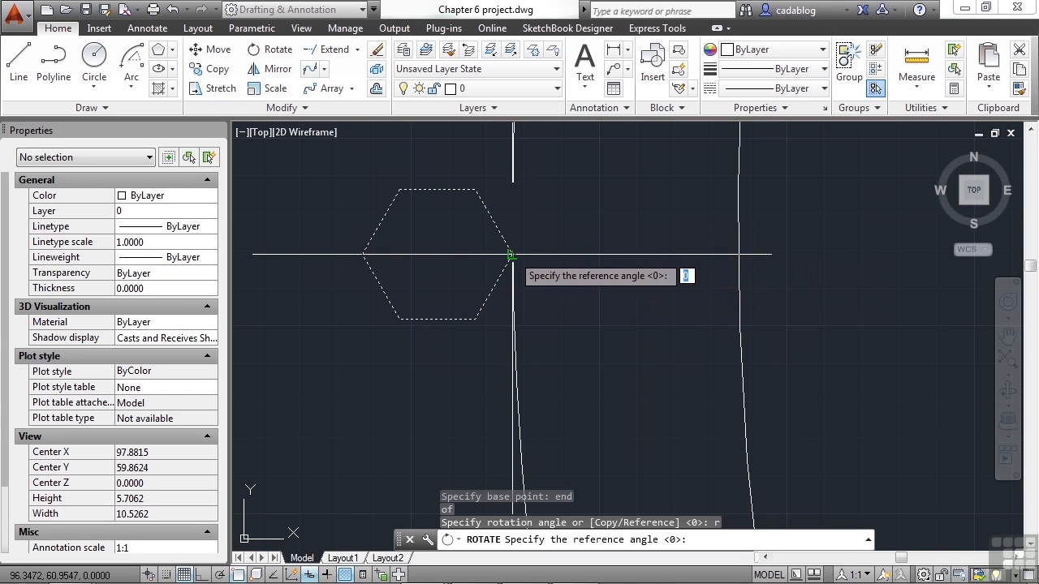
Step: Use the hexagon's lower-right edge as the rotation reference and align it with the outer ellipse using endpoint and nearest snaps
text(end)
key(Return)
click(512, 254)
text(end)
key(Return)
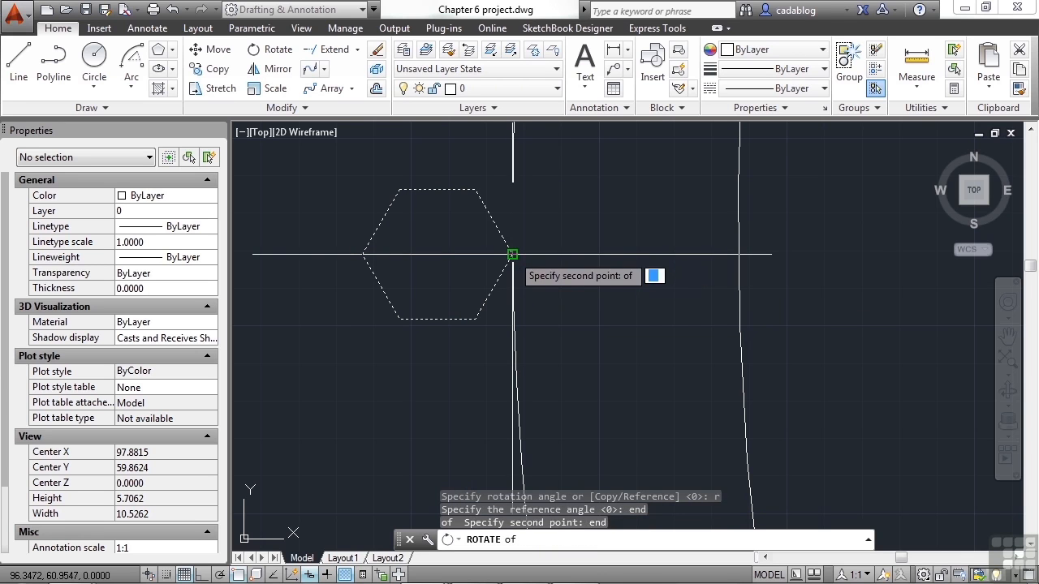
click(473, 319)
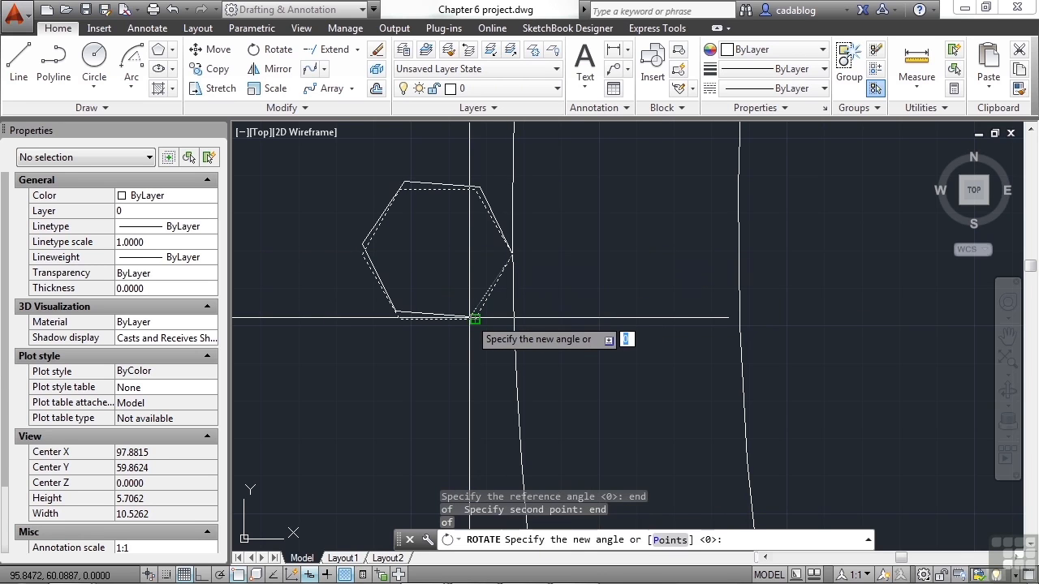
text(nea)
key(Return)
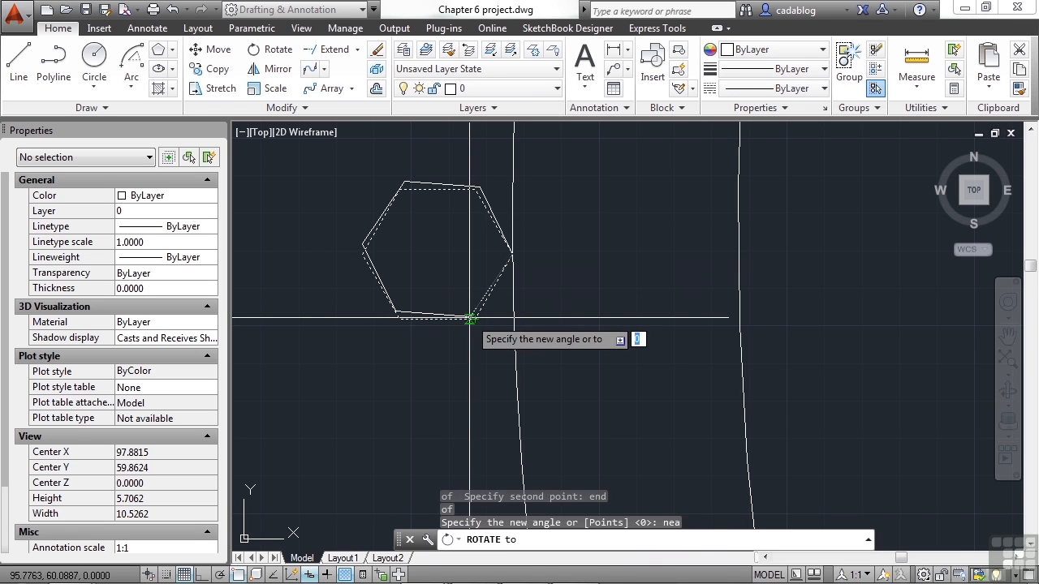
scroll(499, 345, up, 4)
scroll(511, 335, up, 5)
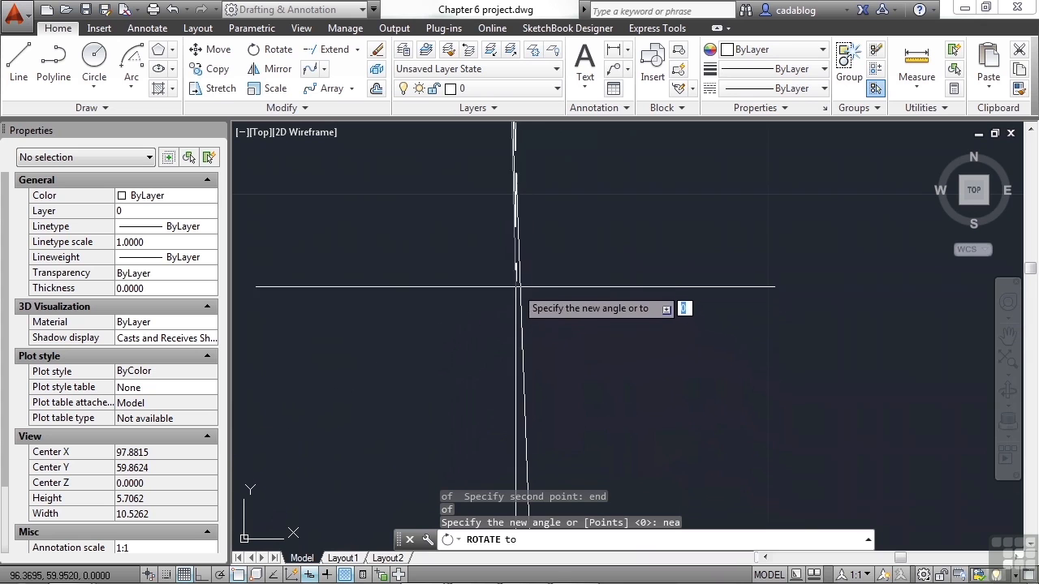
click(516, 277)
scroll(483, 318, down, 2)
scroll(483, 317, down, 3)
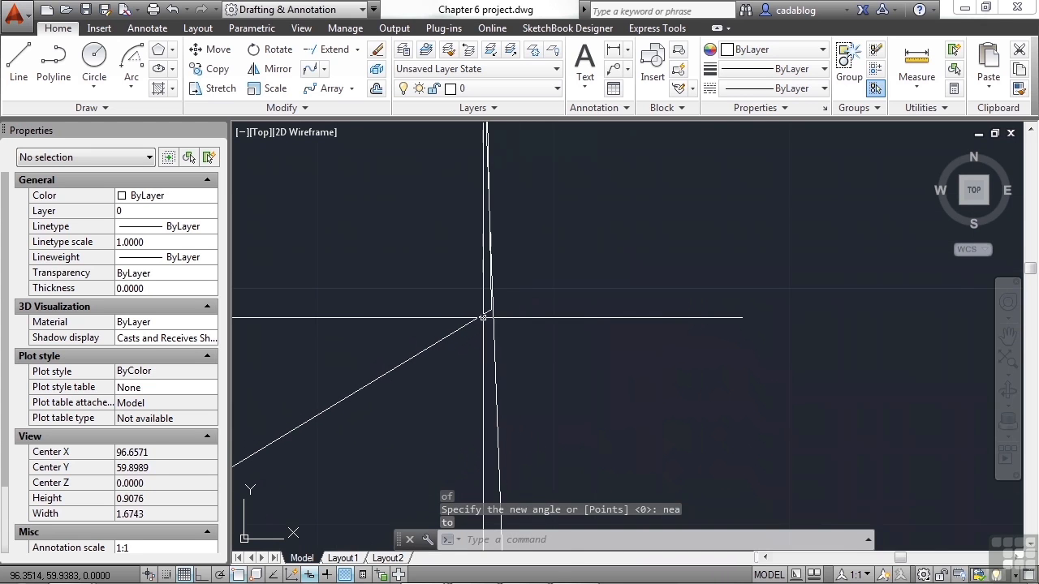
Step: Regenerate the whole drawing and check where the hexagon's edge meets the outer ellipse
text(REA)
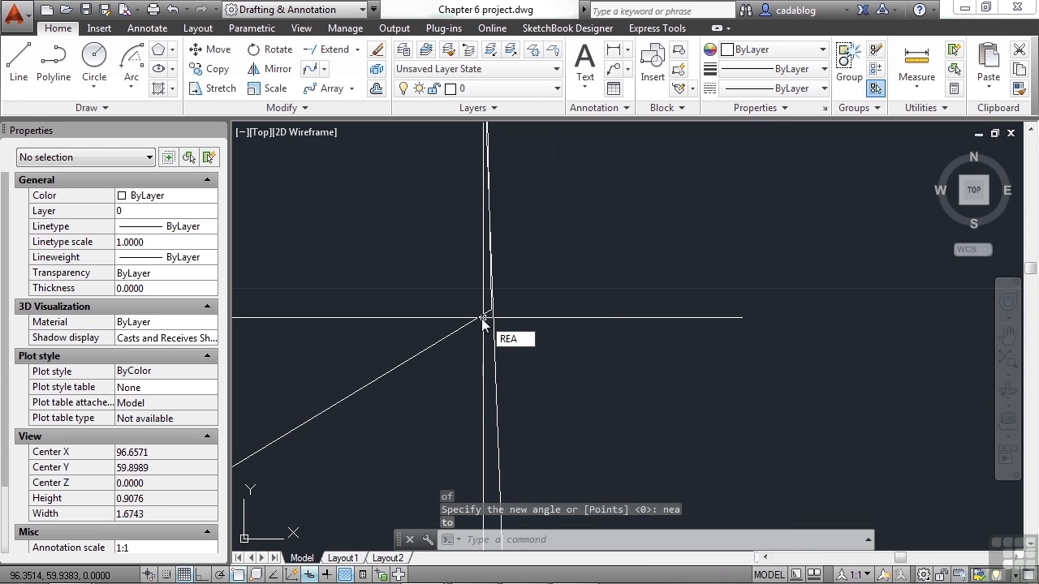
key(Return)
scroll(482, 317, up, 6)
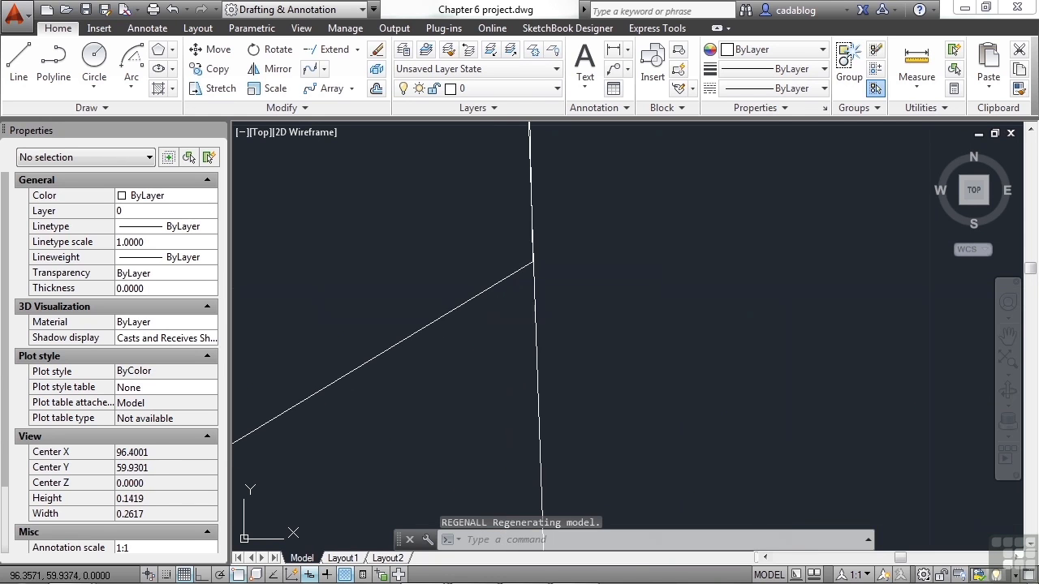
scroll(538, 371, down, 6)
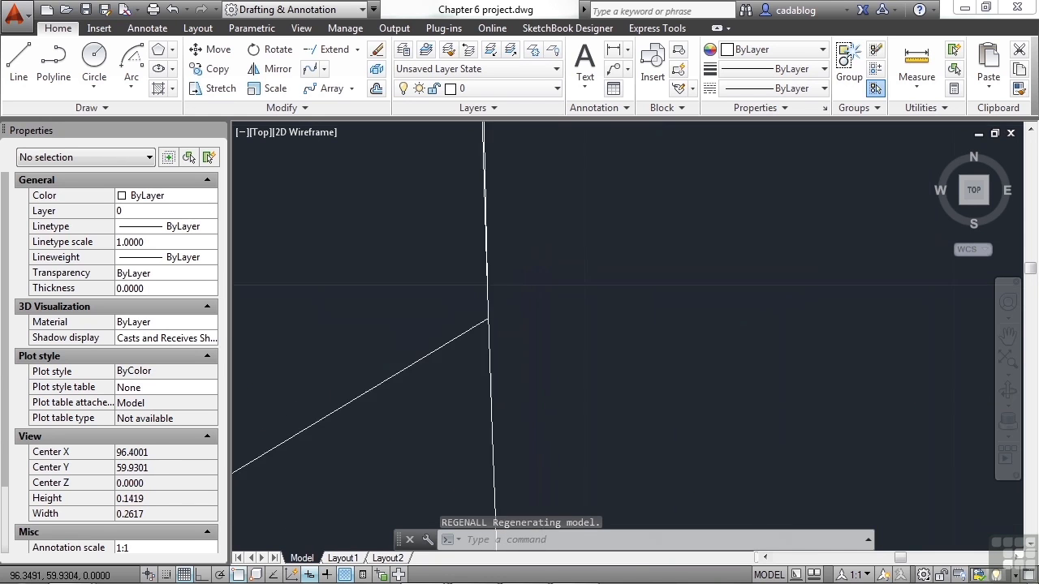
scroll(446, 305, down, 12)
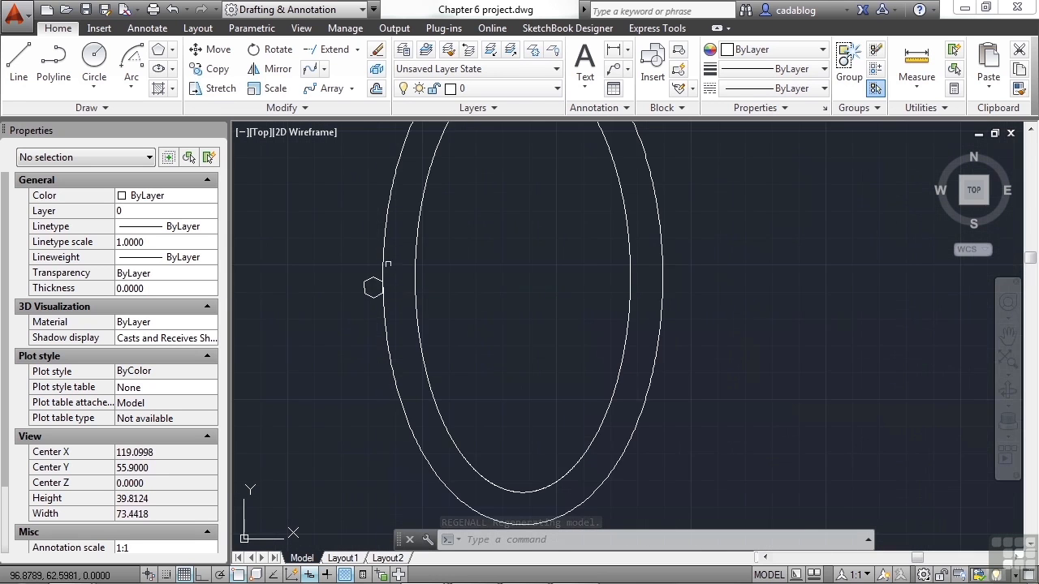
middle_drag(446, 305, 451, 309)
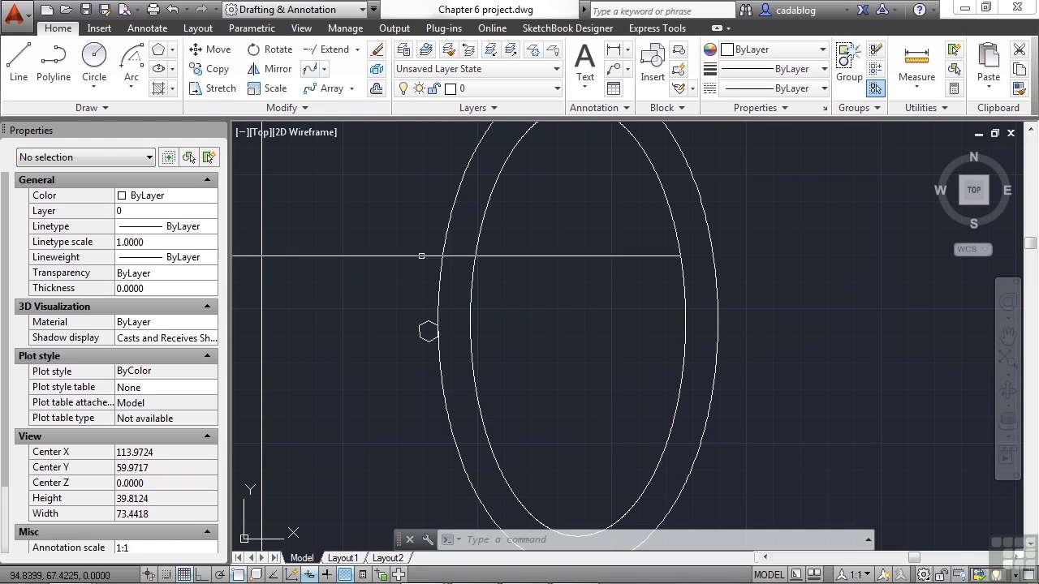
Step: Create an associative path array of the hexagon, using the outer ellipse as the path curve
click(353, 84)
click(439, 348)
key(Return)
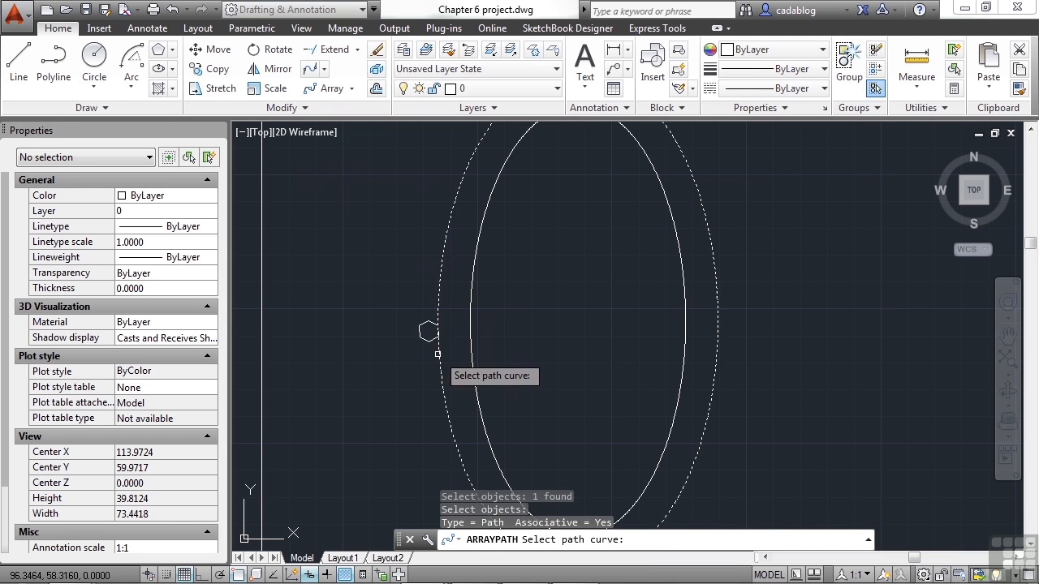
click(438, 353)
scroll(487, 321, down, 2)
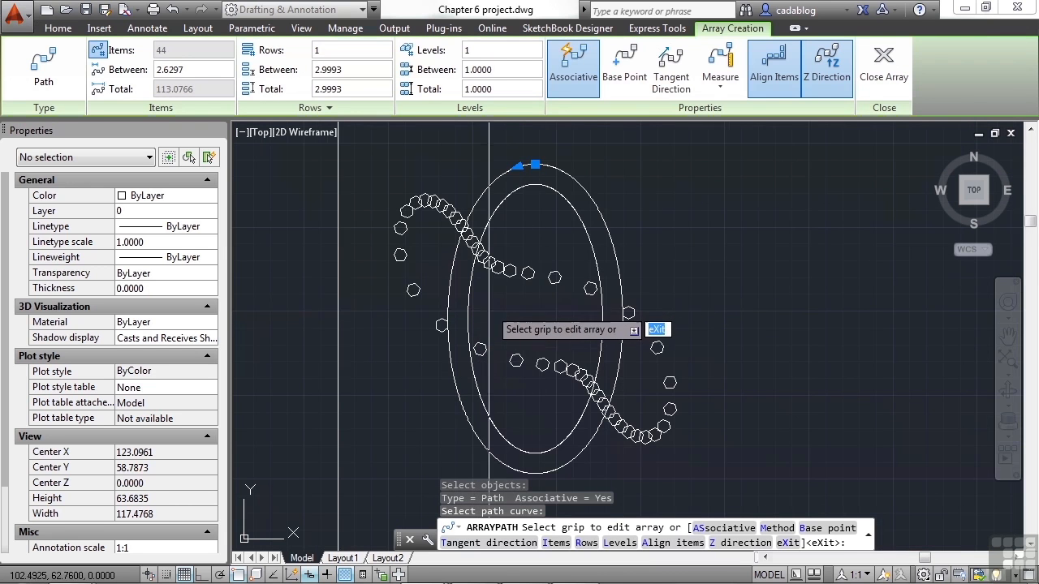
key(Escape)
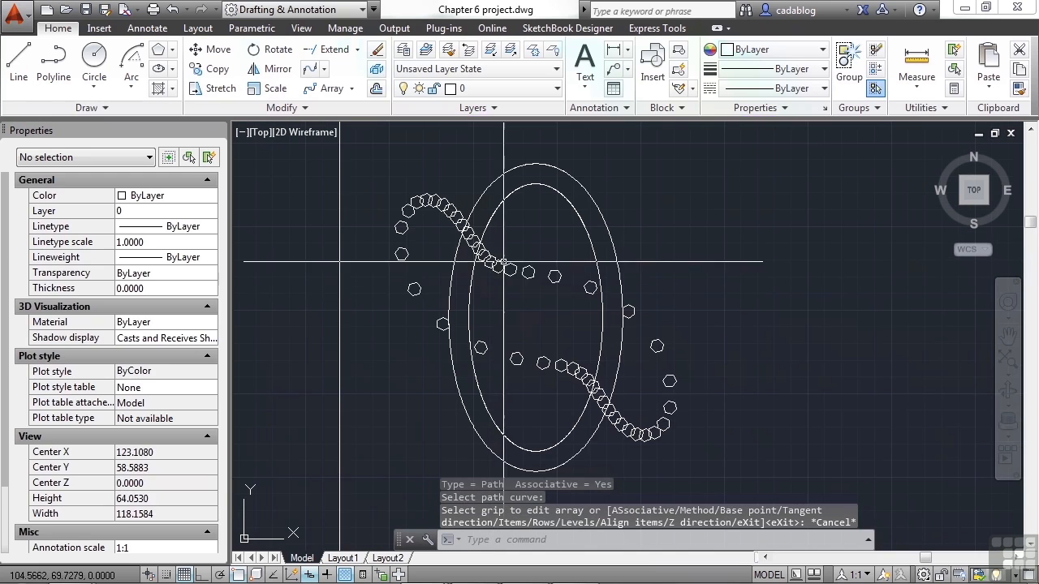
Step: Select the path array to view its properties, clear the selection, and undo the array
click(614, 252)
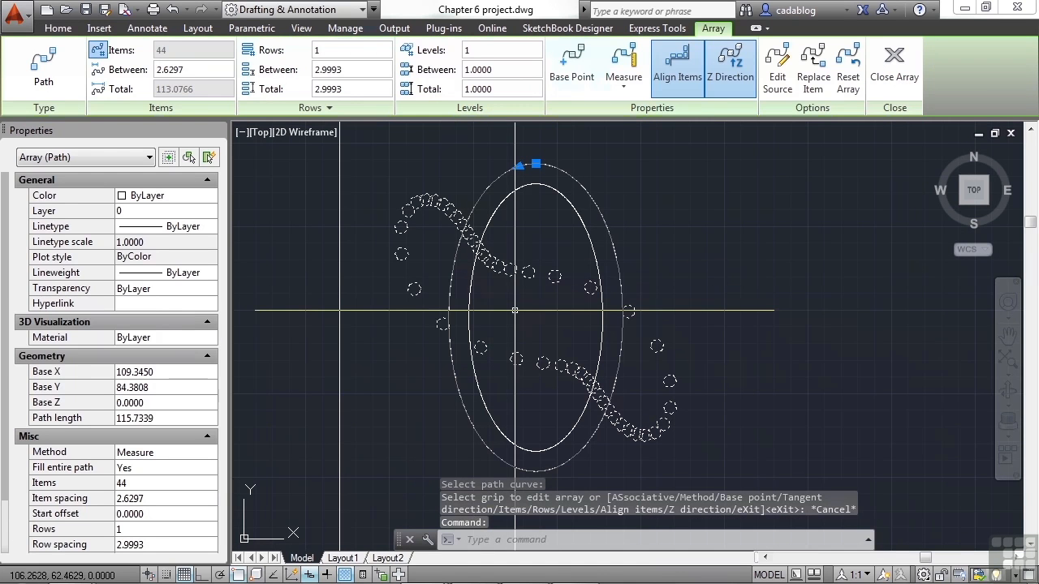
key(Escape)
key(Escape)
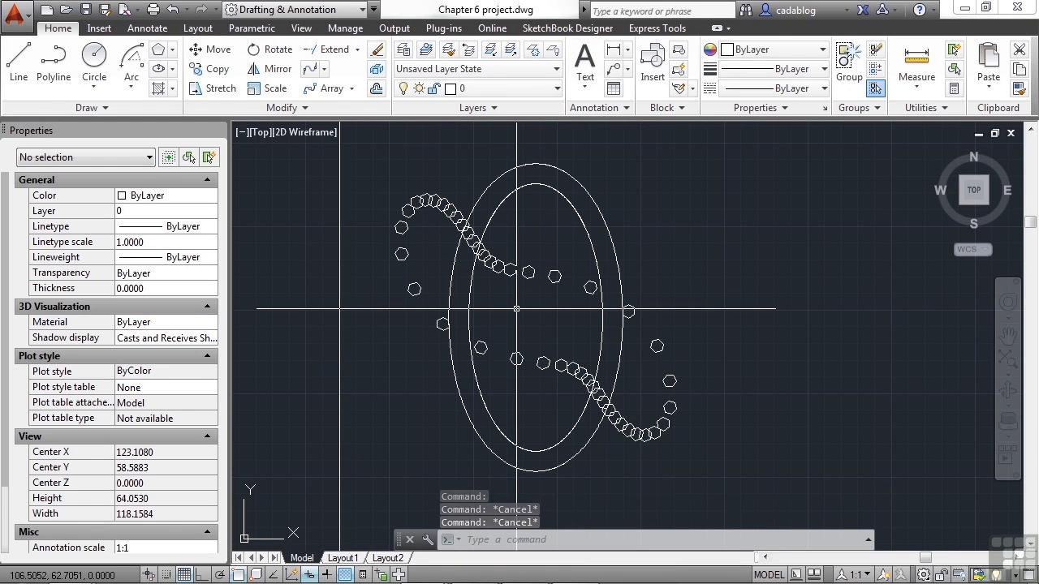
scroll(516, 309, up, 2)
key(ctrl+z)
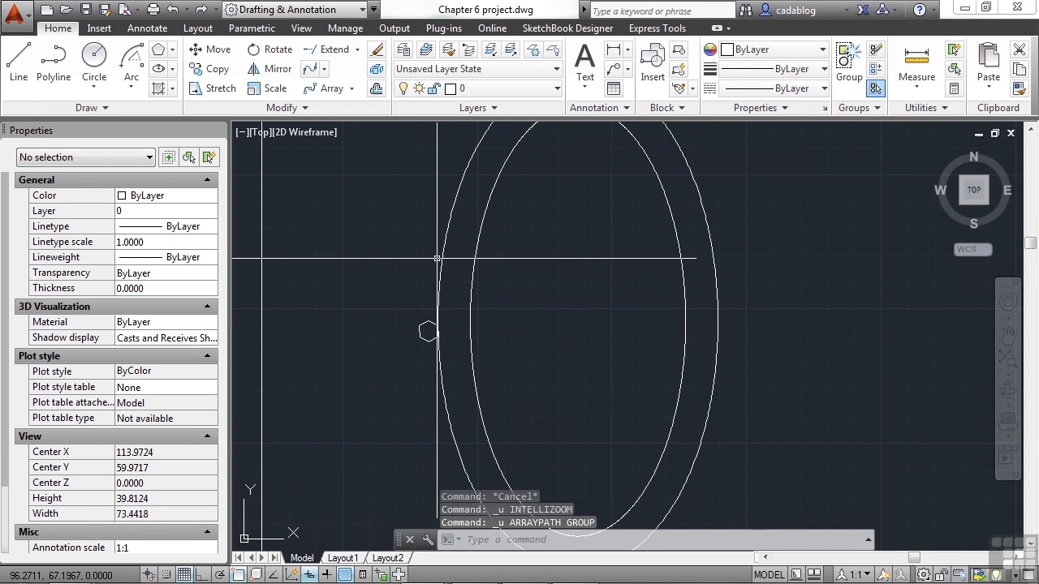
Step: Select the inner ellipse and the outer offset curve in turn to compare their object types and properties
scroll(438, 259, down, 2)
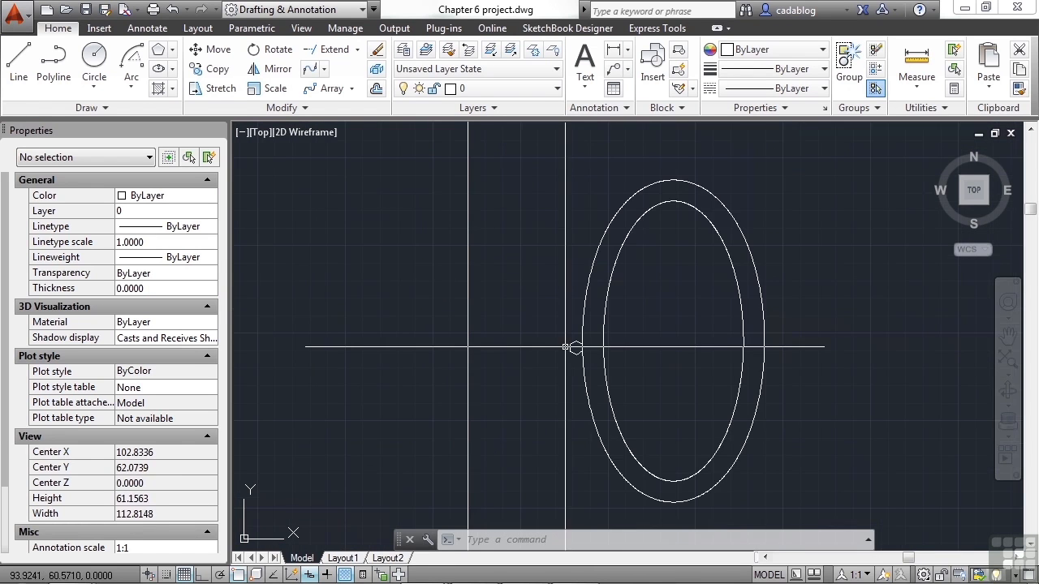
scroll(594, 322, up, 2)
click(606, 318)
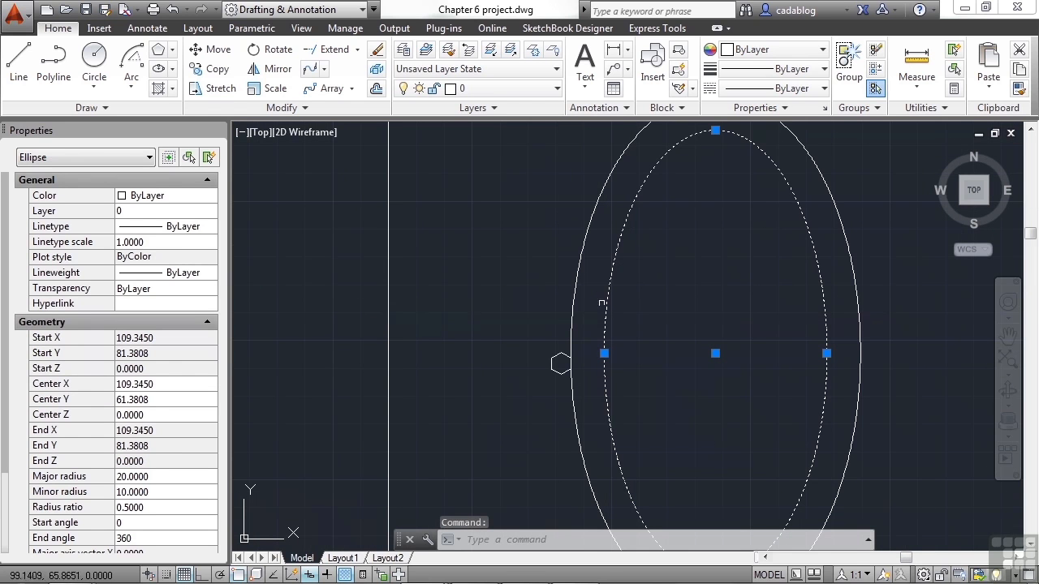
key(Escape)
click(567, 285)
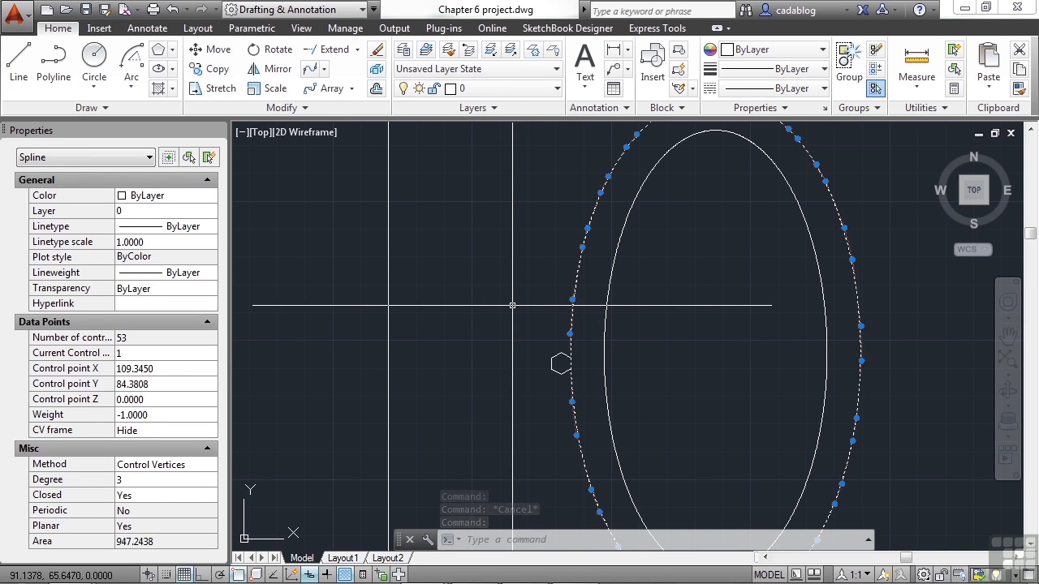
key(Escape)
scroll(561, 302, down, 2)
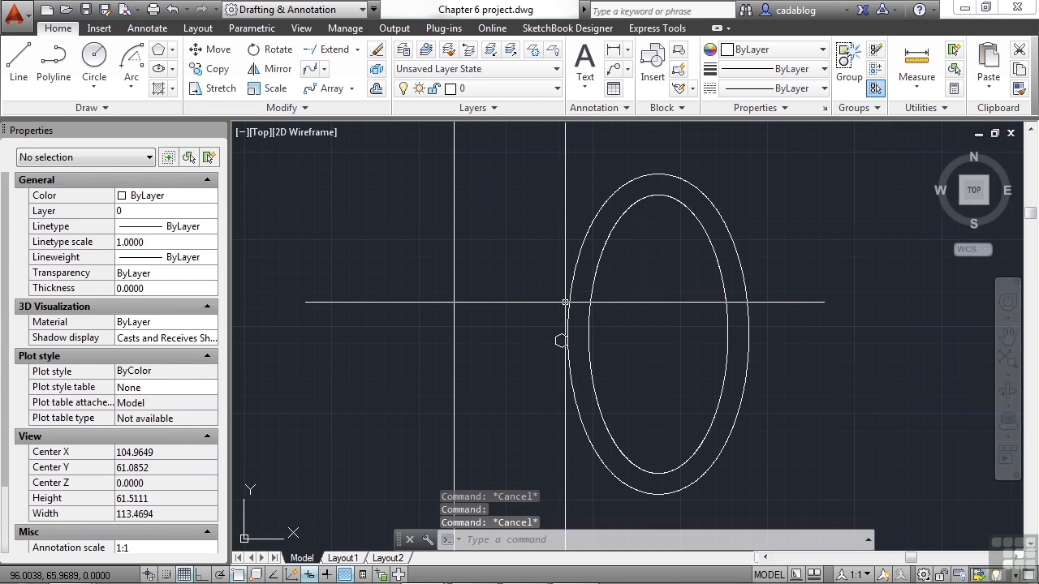
text(e)
key(Return)
click(585, 428)
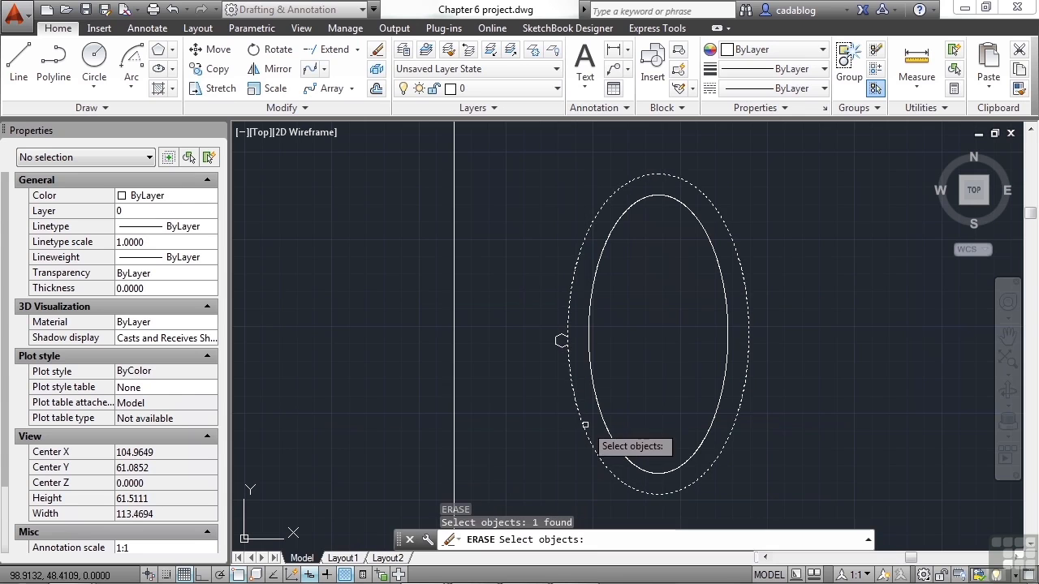
key(Escape)
key(Escape)
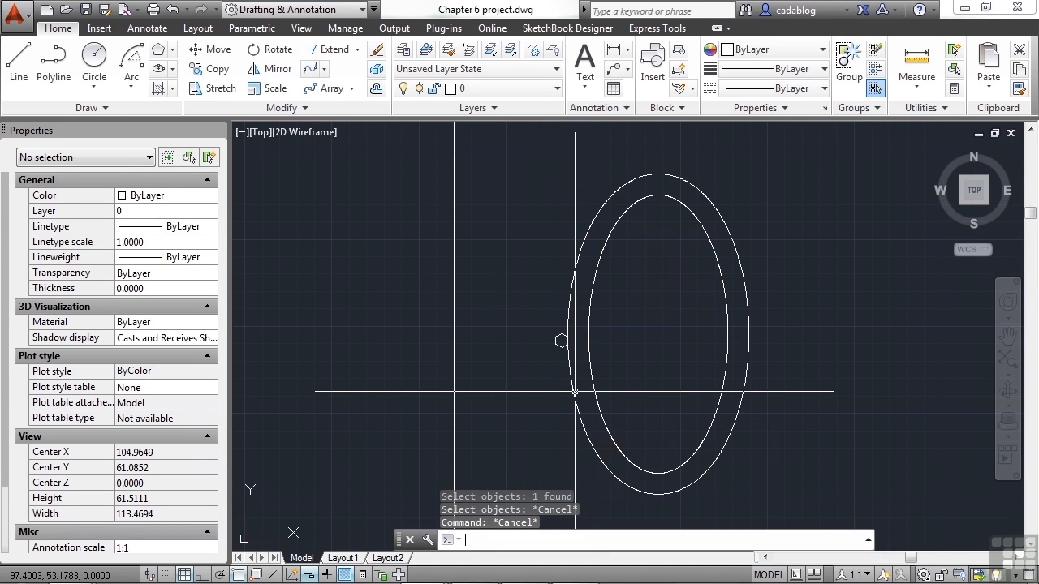
Step: Start a polyline at the hexagon's upper corner on the outer curve and trace the lower half of that curve with straight segments
text(PL)
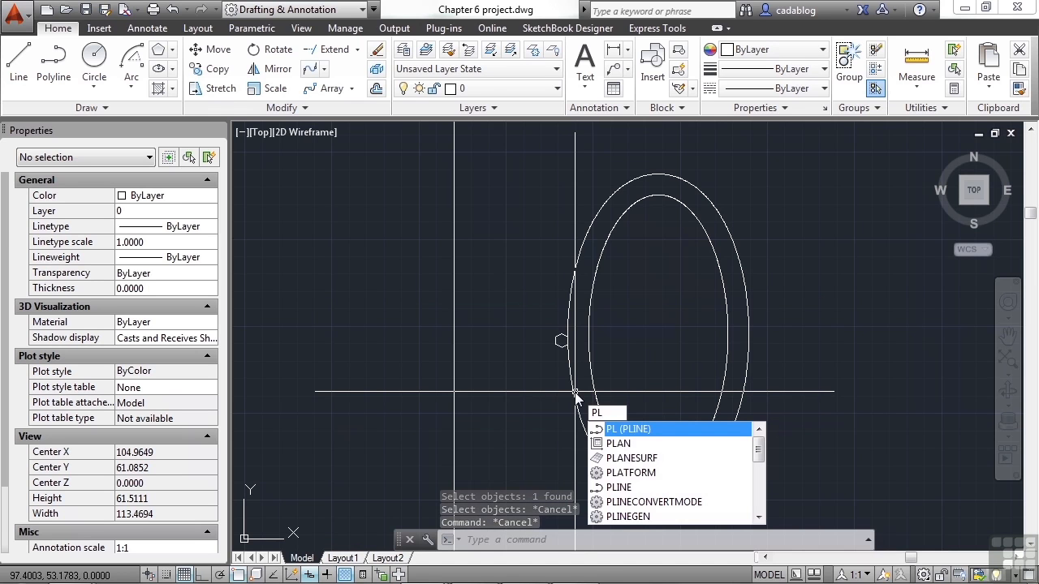
key(Return)
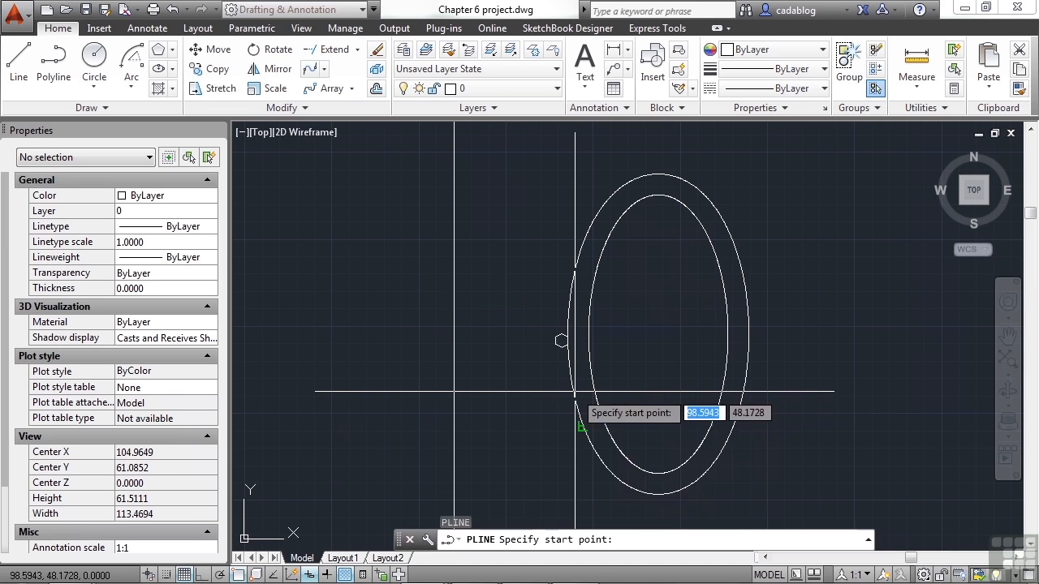
scroll(575, 388, up, 6)
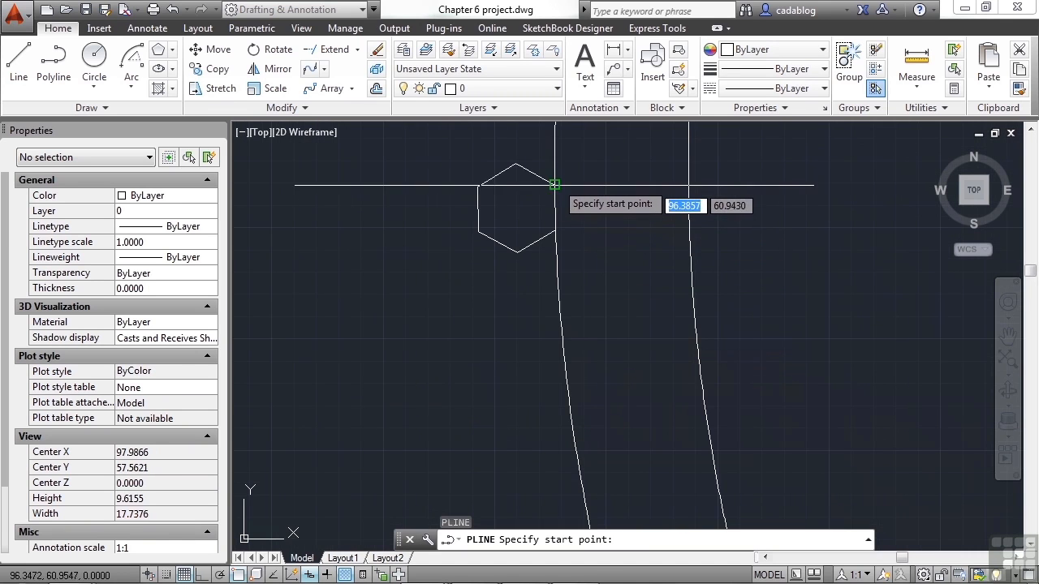
click(555, 185)
scroll(535, 216, down, 6)
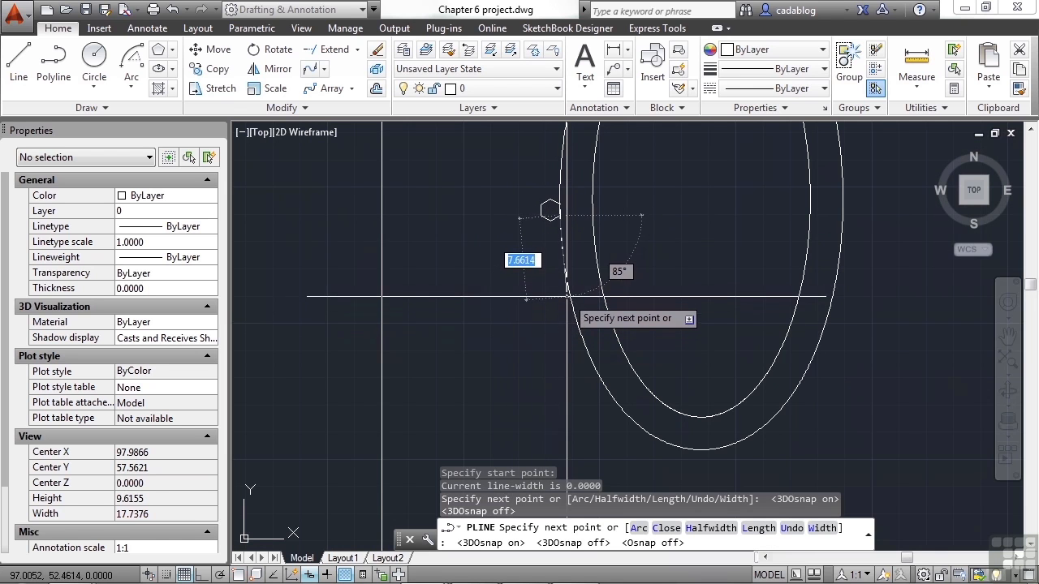
click(567, 294)
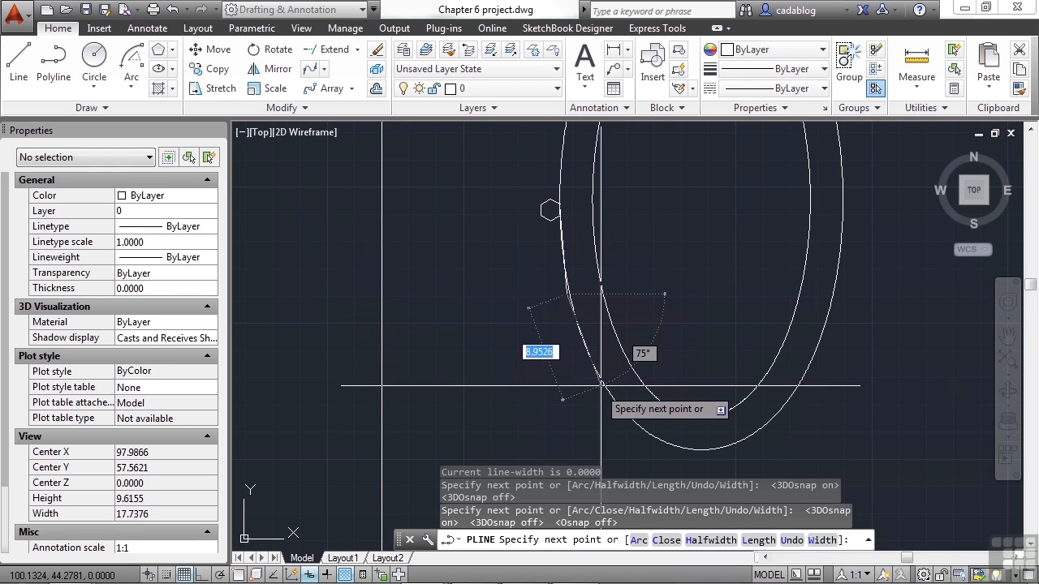
click(603, 381)
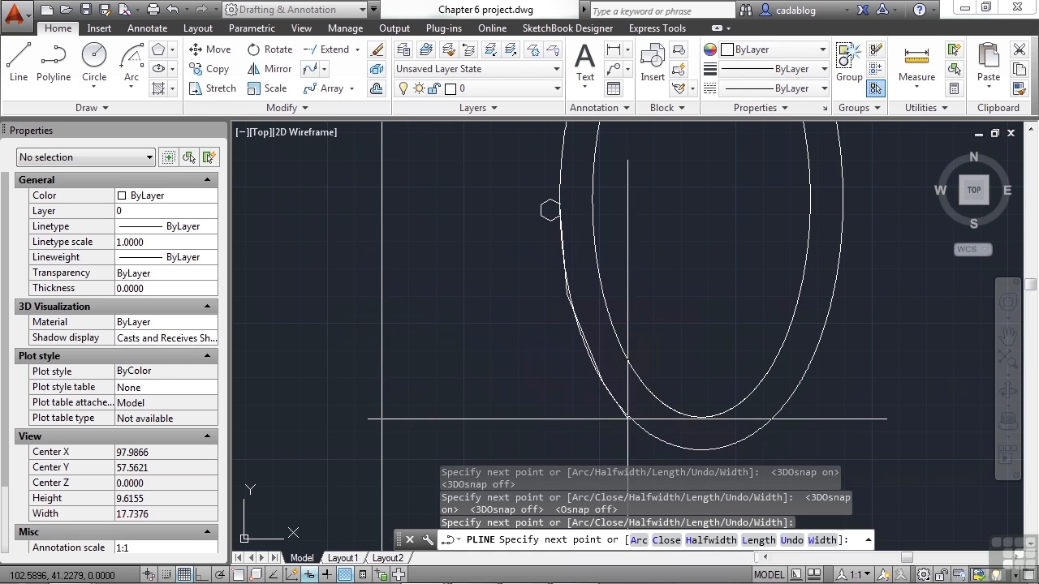
click(627, 420)
click(672, 446)
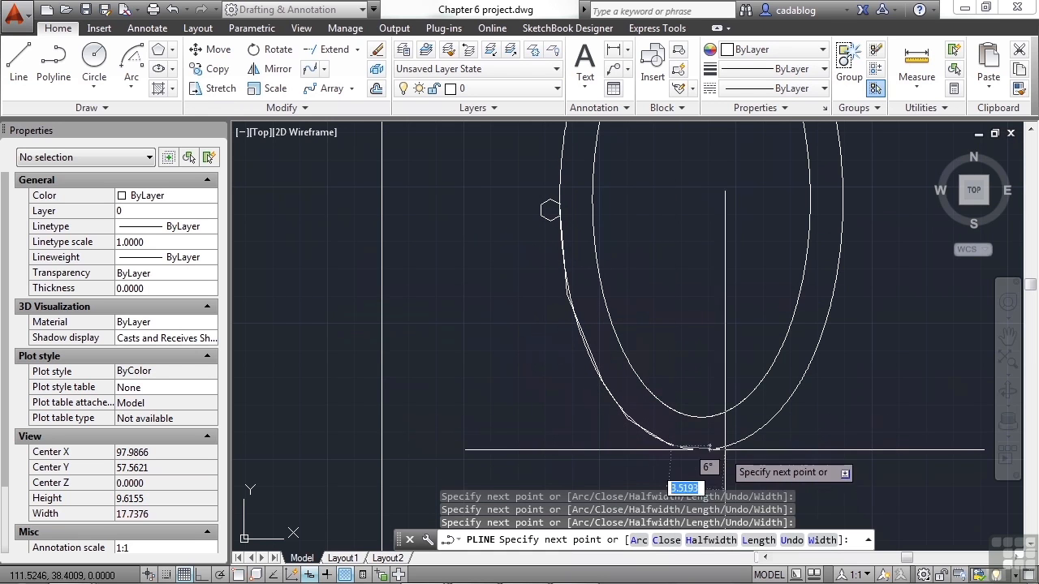
click(725, 447)
click(784, 410)
click(830, 314)
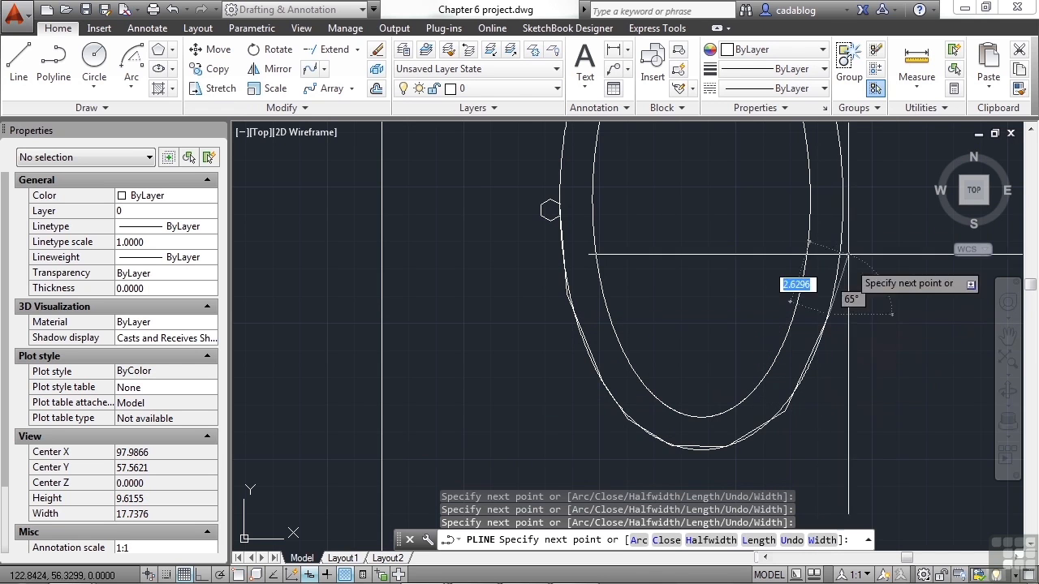
click(845, 215)
Step: Continue the polyline around the upper half of the outer curve and close it at its start point
middle_drag(827, 148, 822, 369)
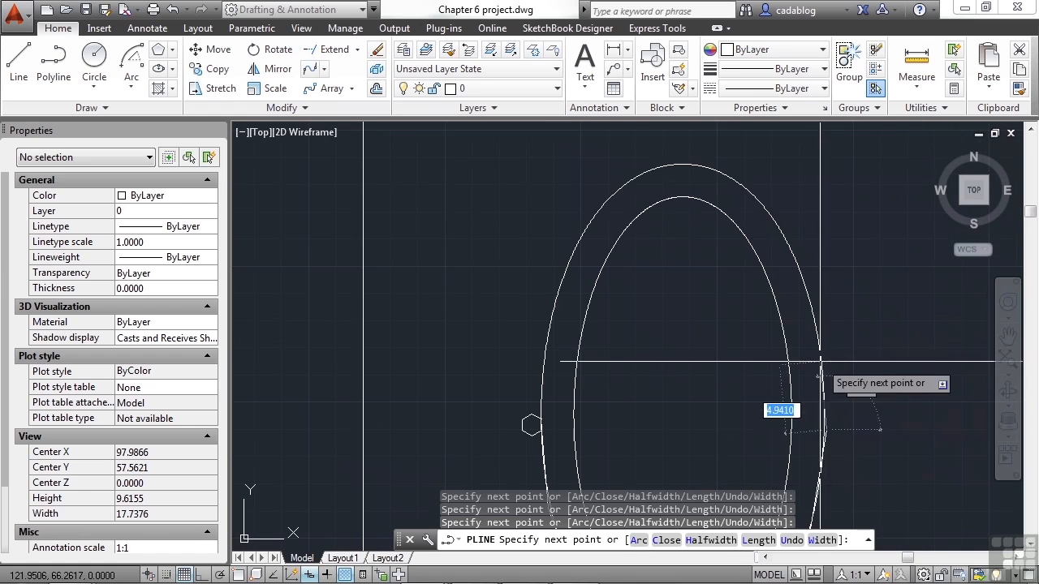
click(801, 274)
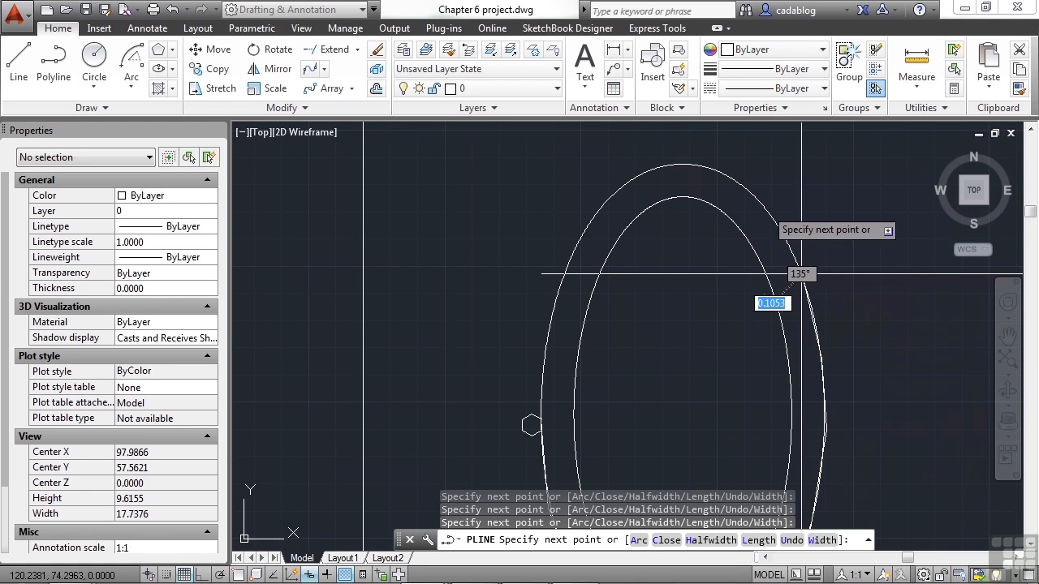
click(742, 184)
click(698, 165)
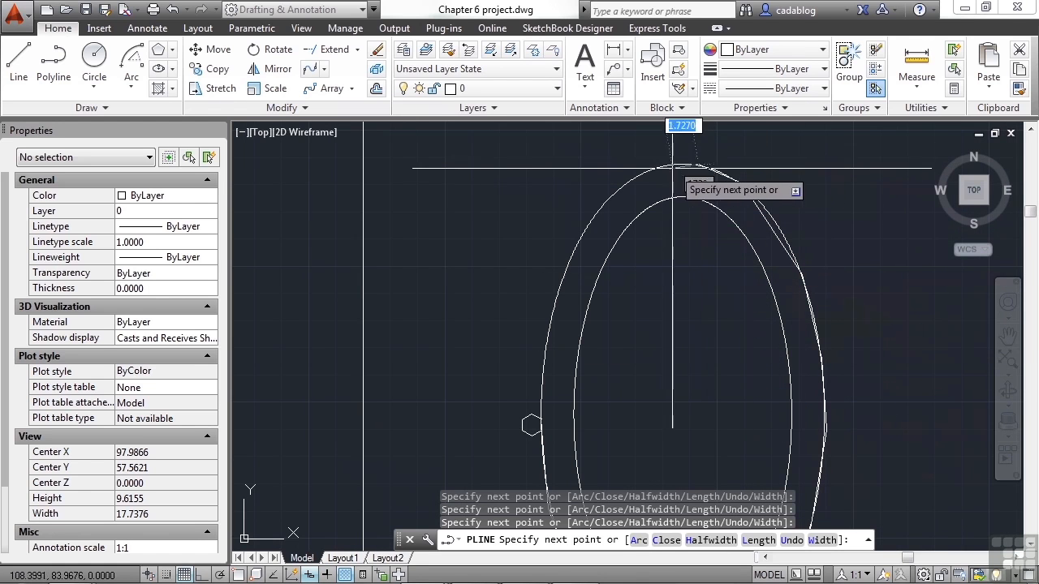
click(641, 174)
click(588, 224)
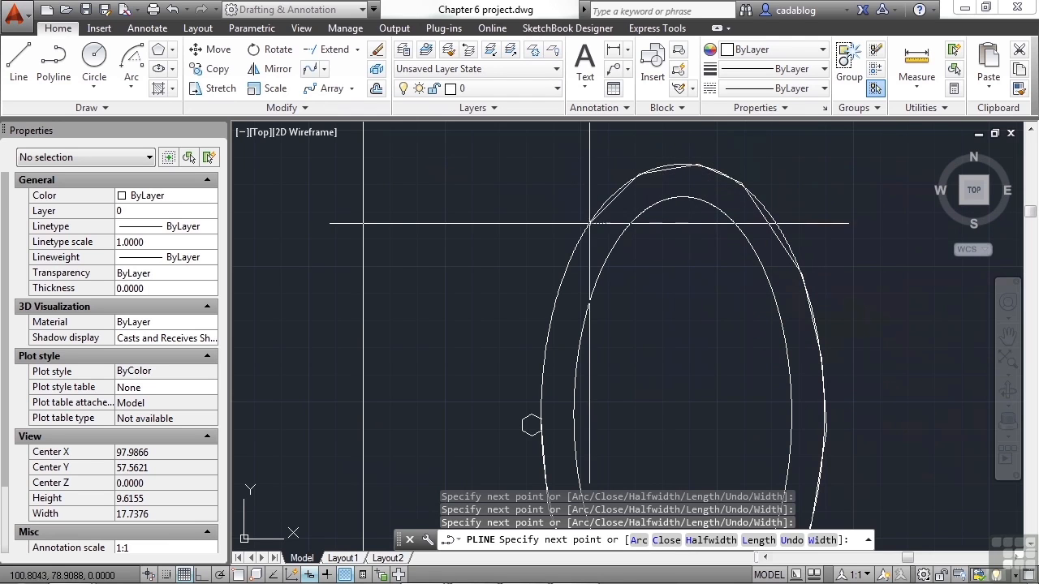
click(553, 320)
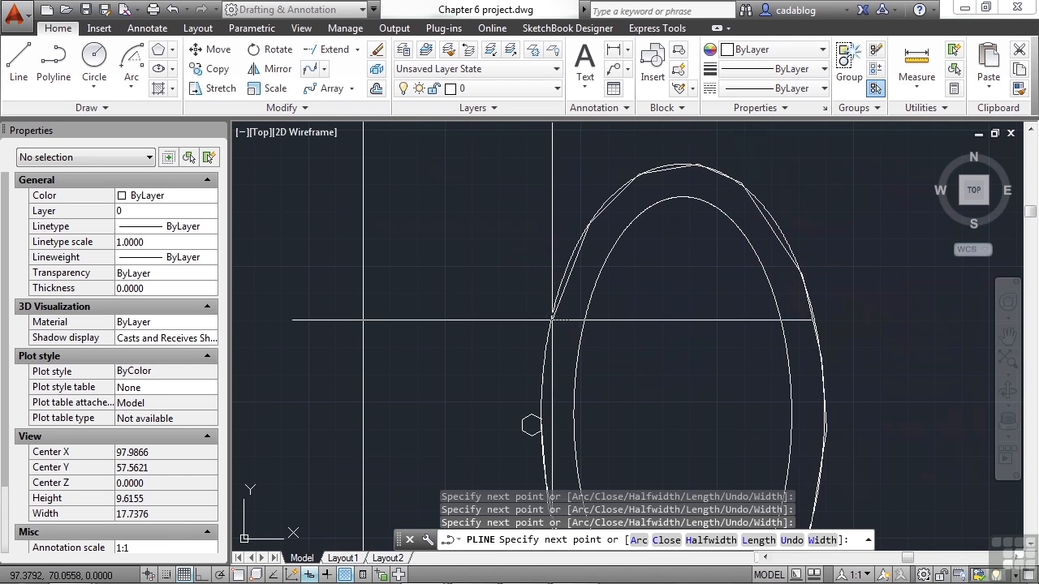
click(542, 386)
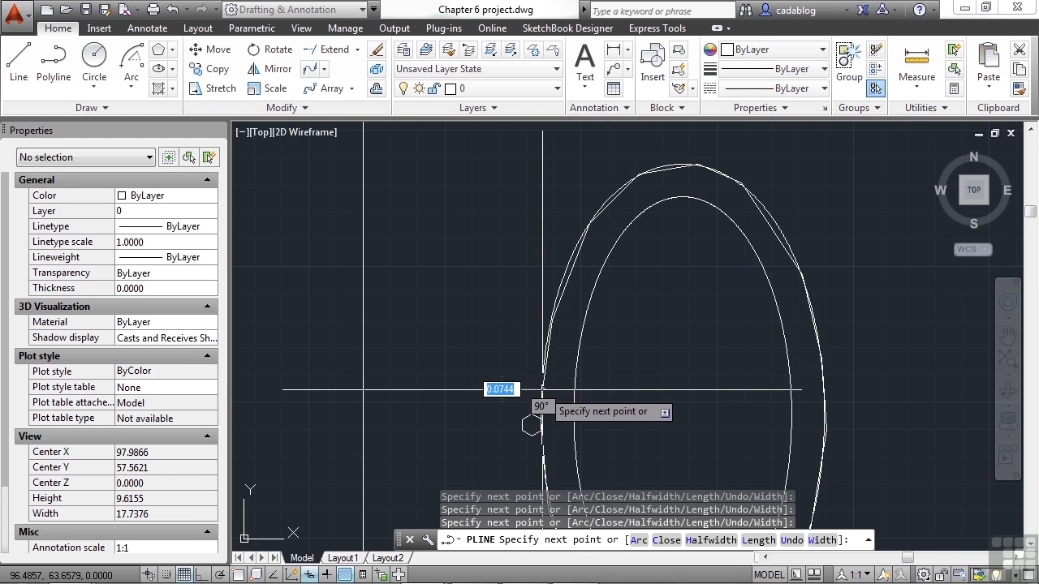
text(cl)
key(Return)
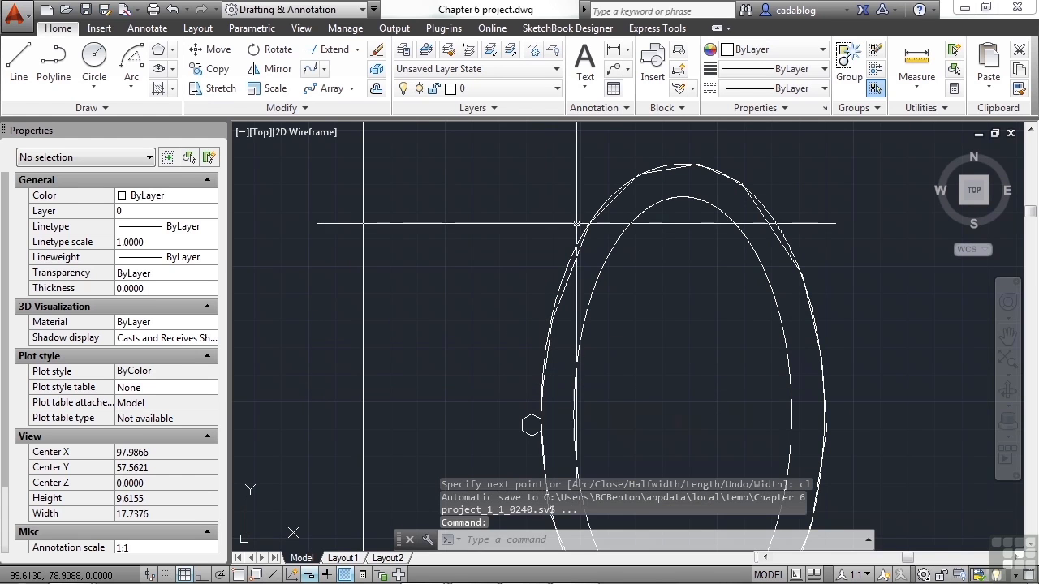
Step: Delete the original outer offset curve, keeping the traced polyline
click(573, 250)
key(Delete)
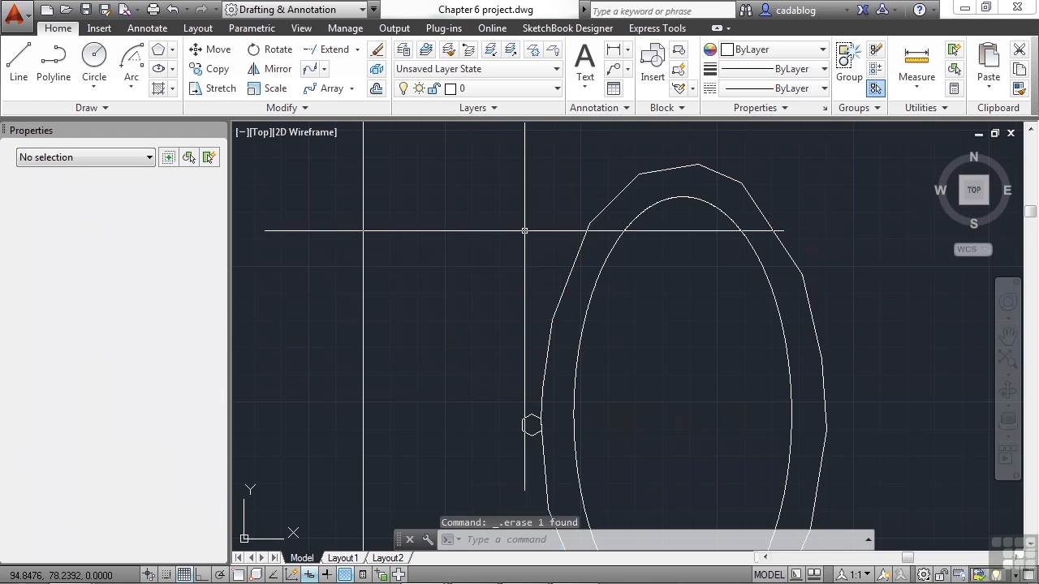
scroll(524, 231, down, 2)
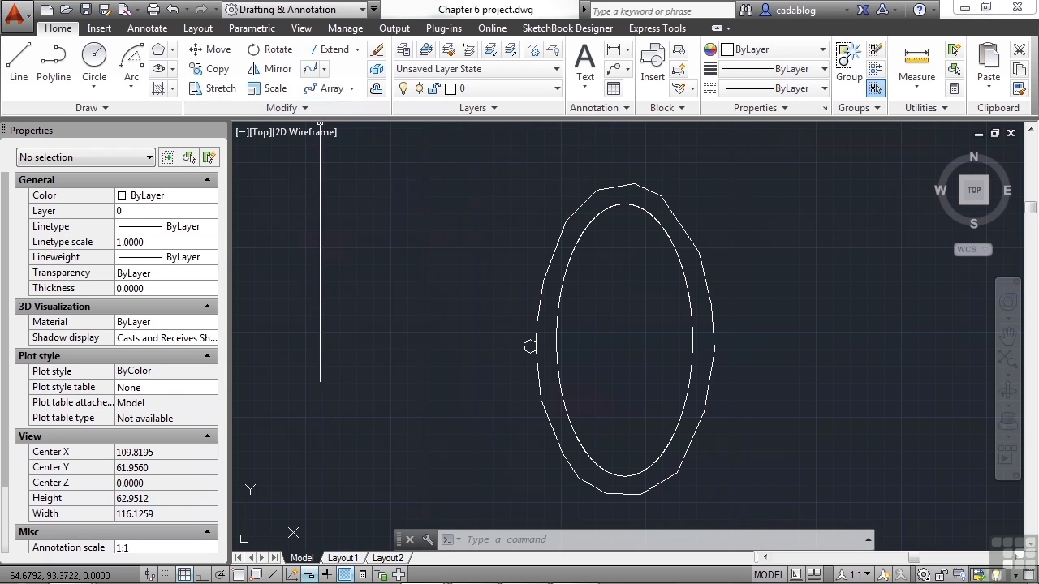
Step: Create an associative path array of the hexagon, using the traced polyline as the path curve
click(344, 89)
scroll(511, 361, up, 4)
click(547, 336)
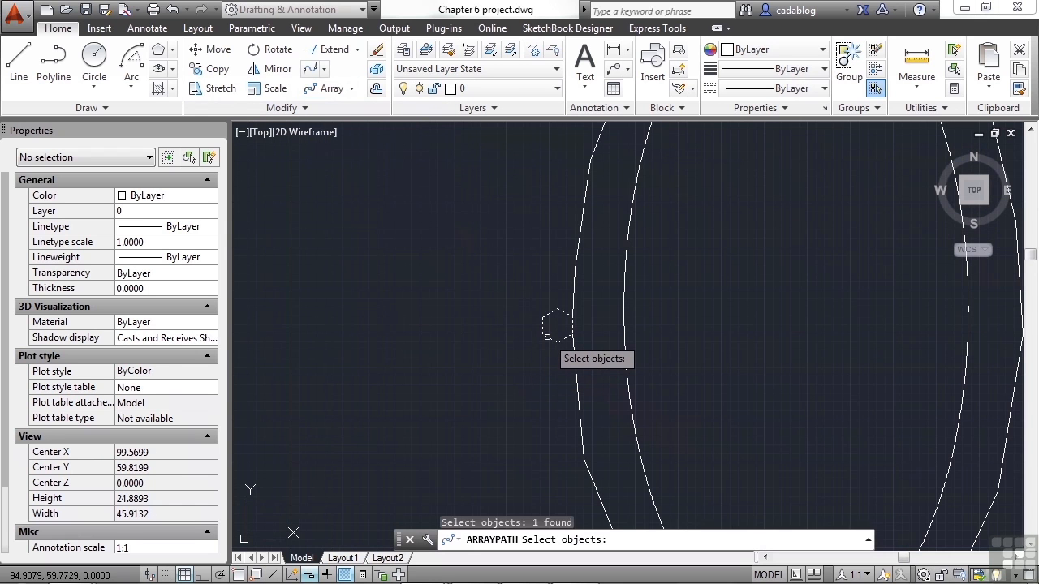
key(Return)
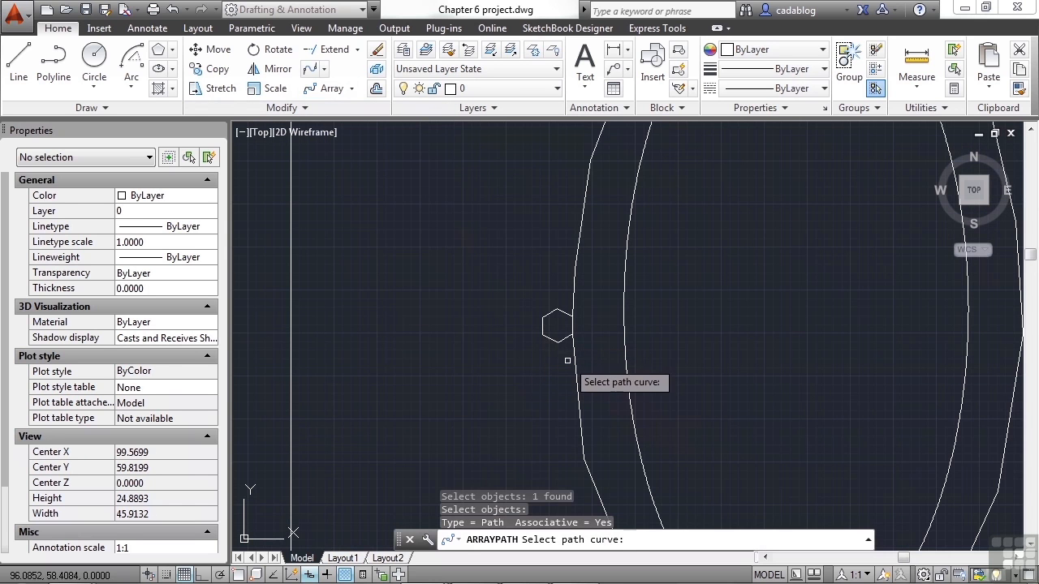
click(575, 360)
scroll(560, 349, down, 5)
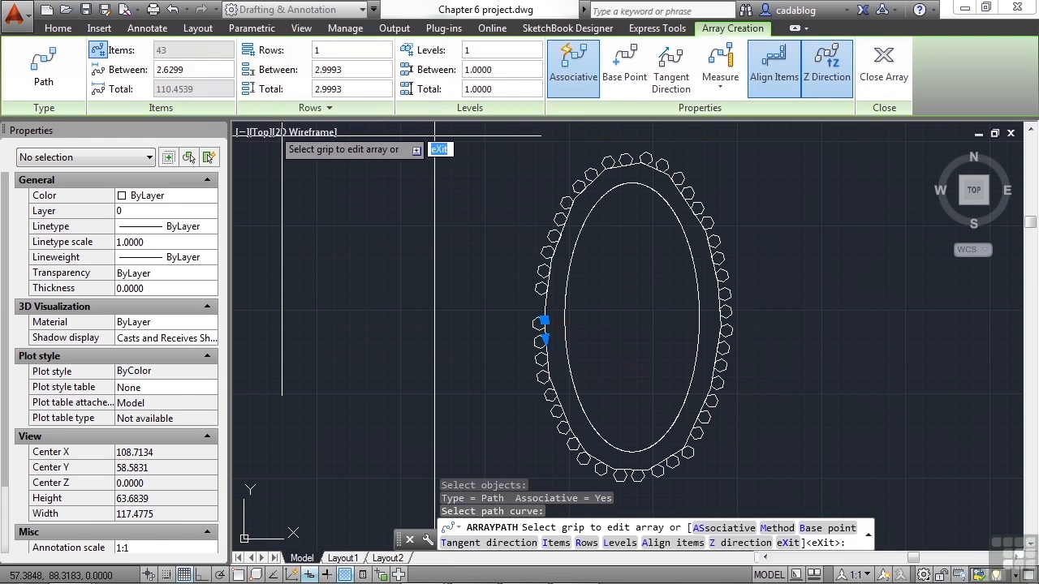
Step: Switch the path array's method to Divide and set its item count to 40
click(724, 94)
click(728, 119)
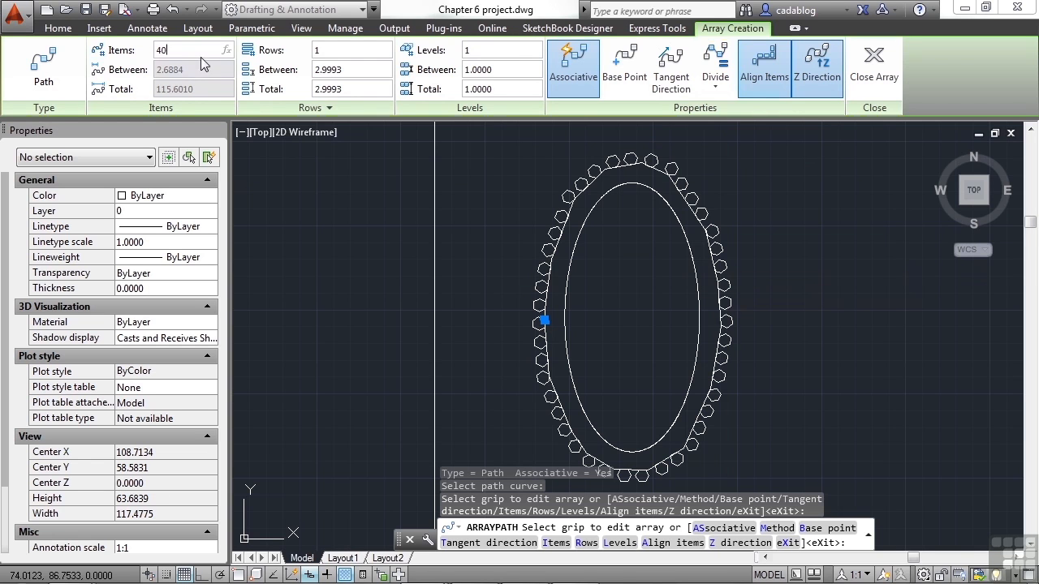
key(Return)
Step: Try 2 rows in the hexagon path array and set the row count back to 1
click(362, 51)
text(2)
key(Return)
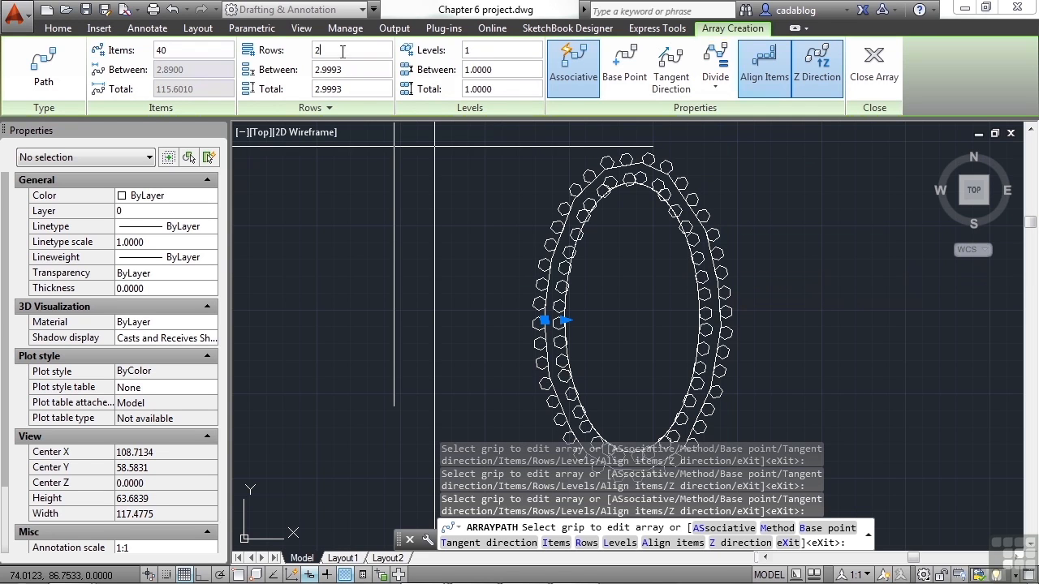
text(1)
key(Return)
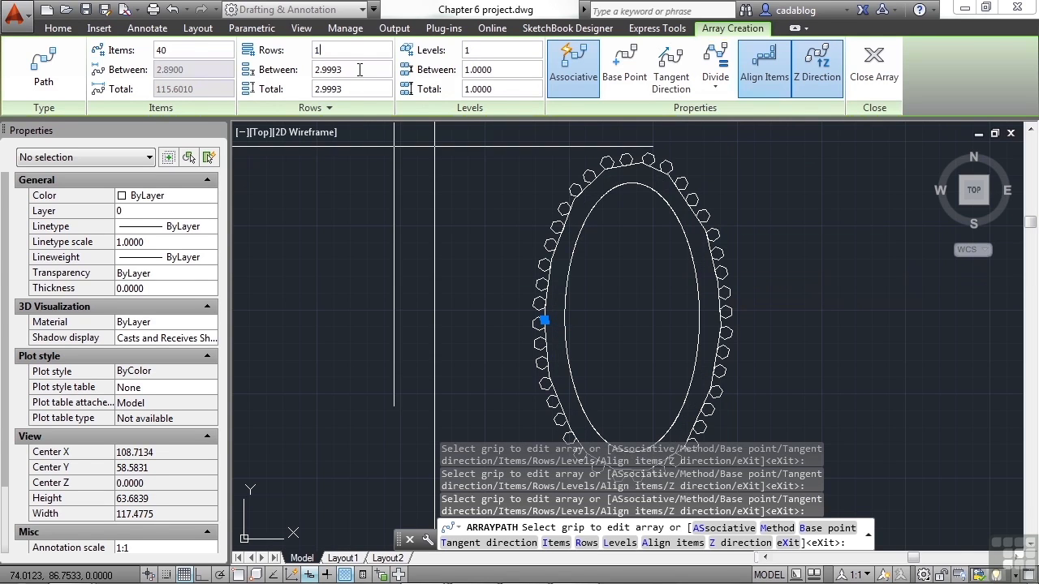
Step: Finish the hexagon array and delete the polyline that served as its path
click(885, 76)
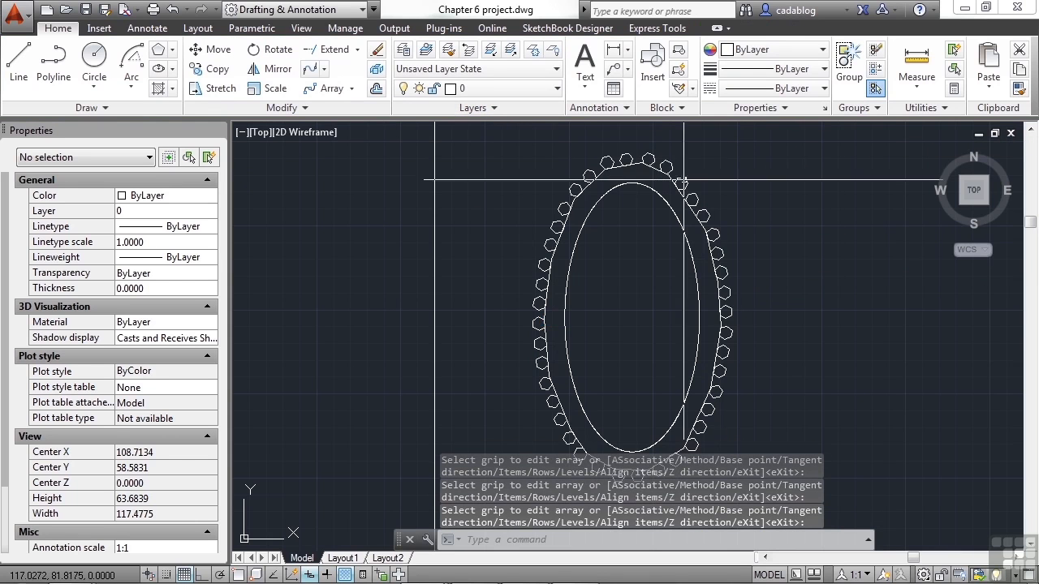
click(654, 168)
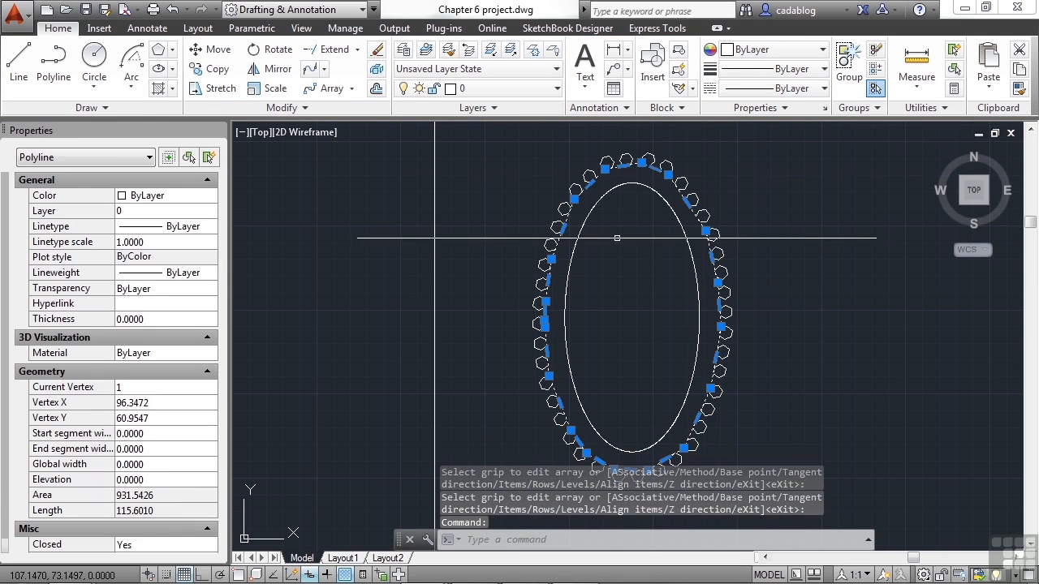
key(Delete)
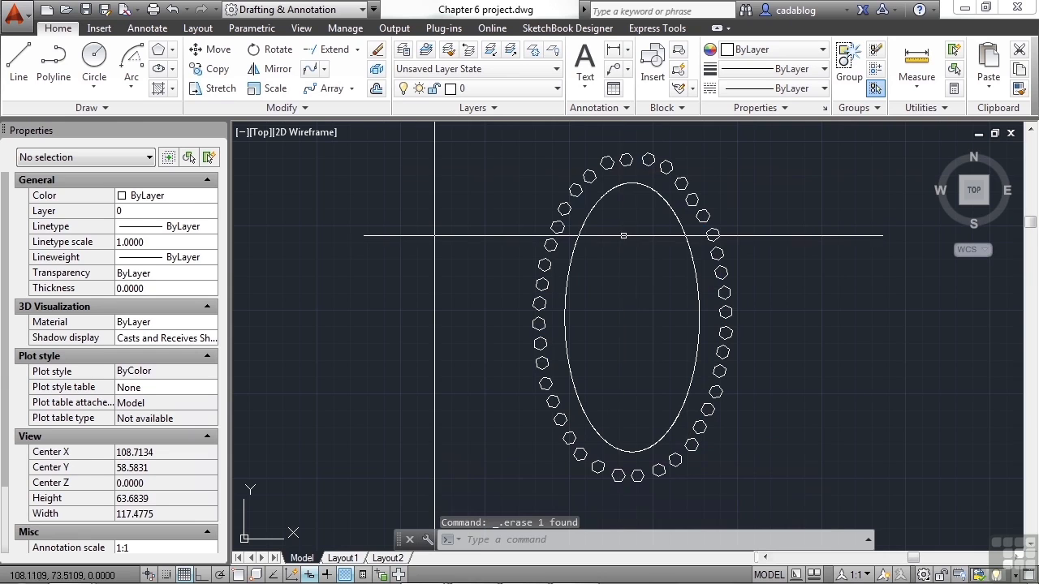
scroll(617, 237, down, 3)
middle_drag(503, 237, 544, 262)
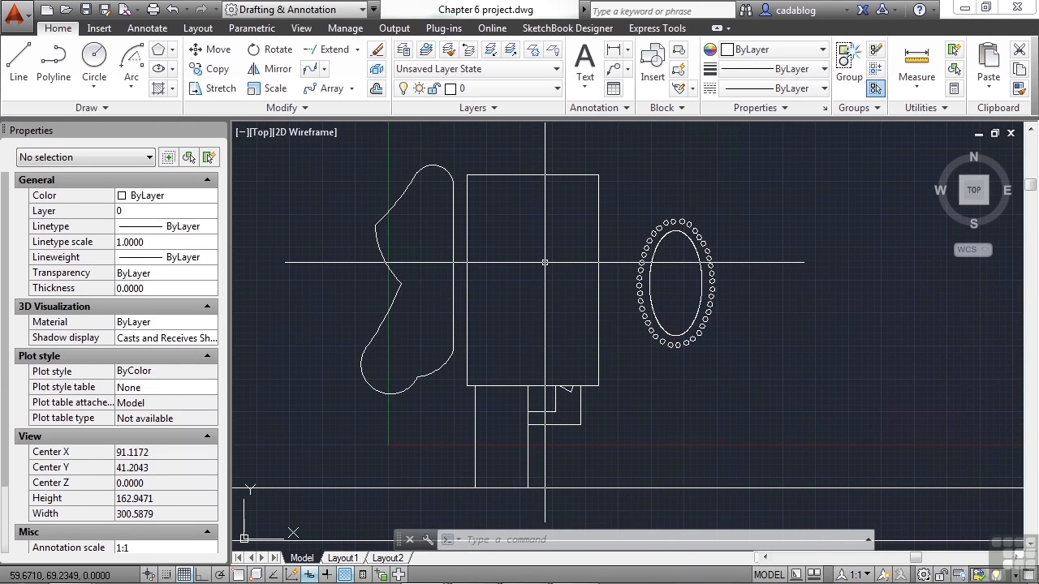
scroll(564, 393, up, 8)
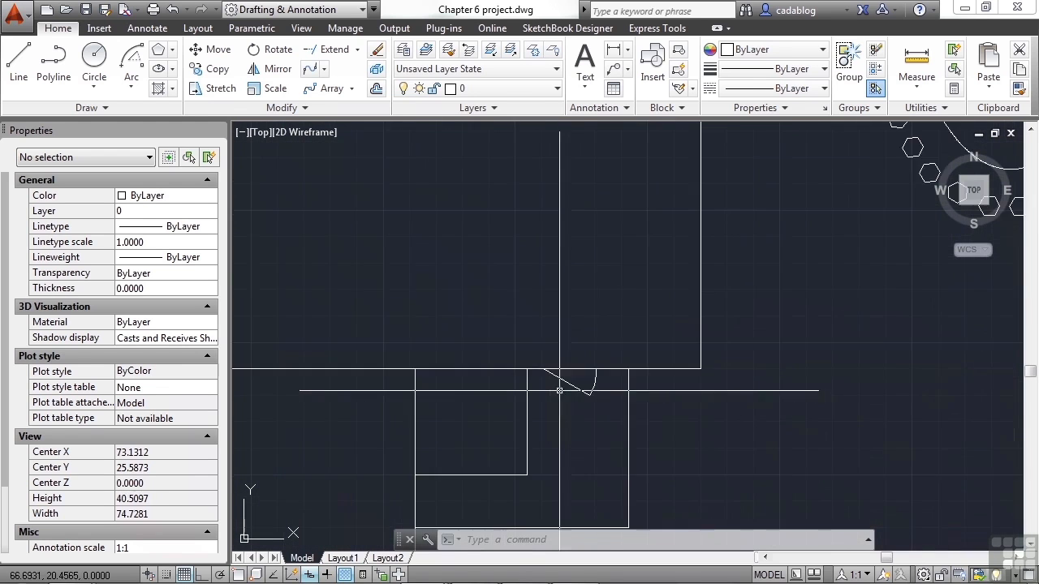
key(Escape)
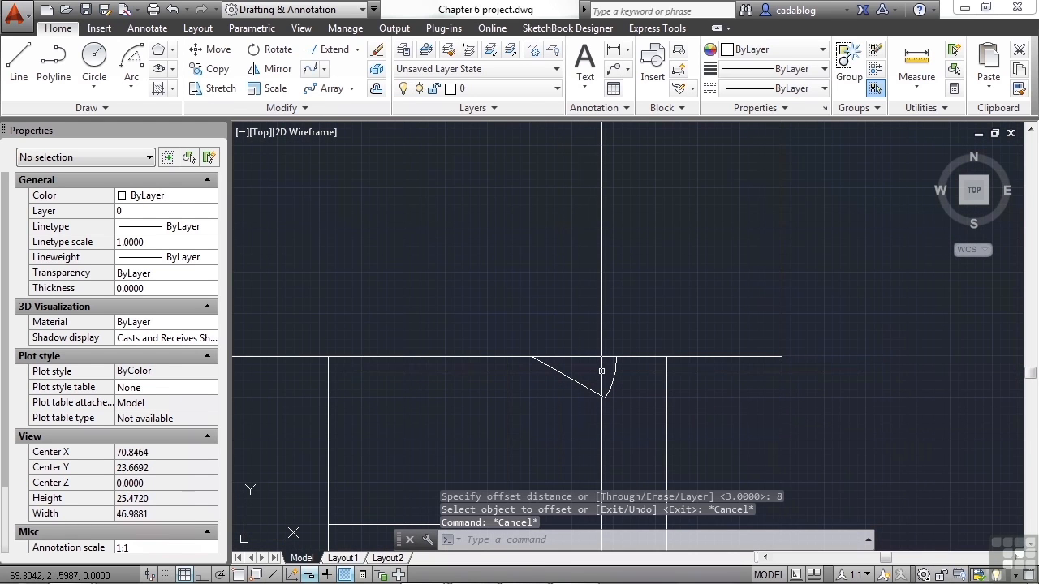
click(600, 371)
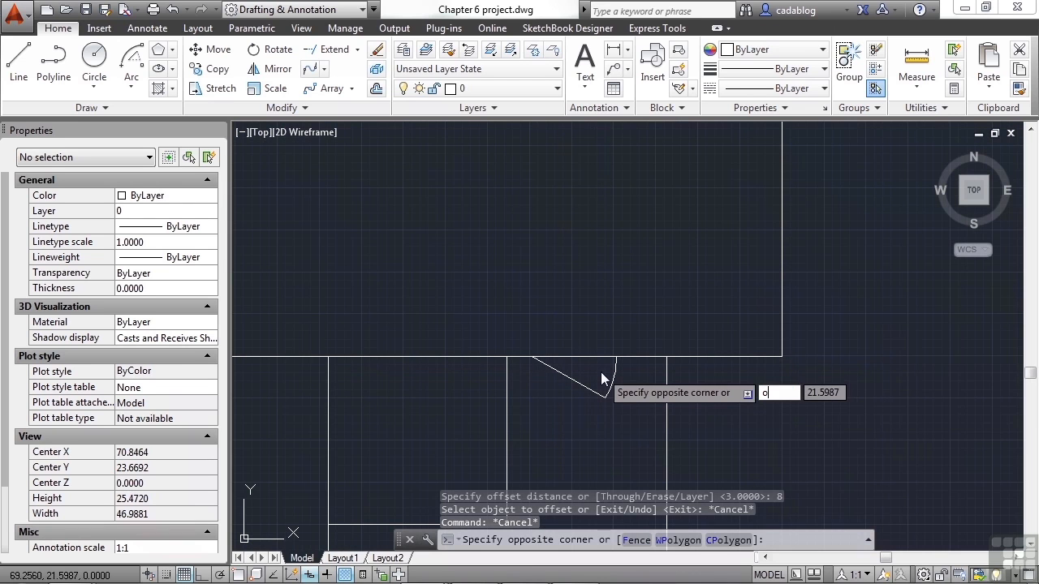
key(Escape)
key(Escape)
key(Escape)
Step: Offset the large rectangle inward by 1 unit to form the inner wall line
text(of)
key(Return)
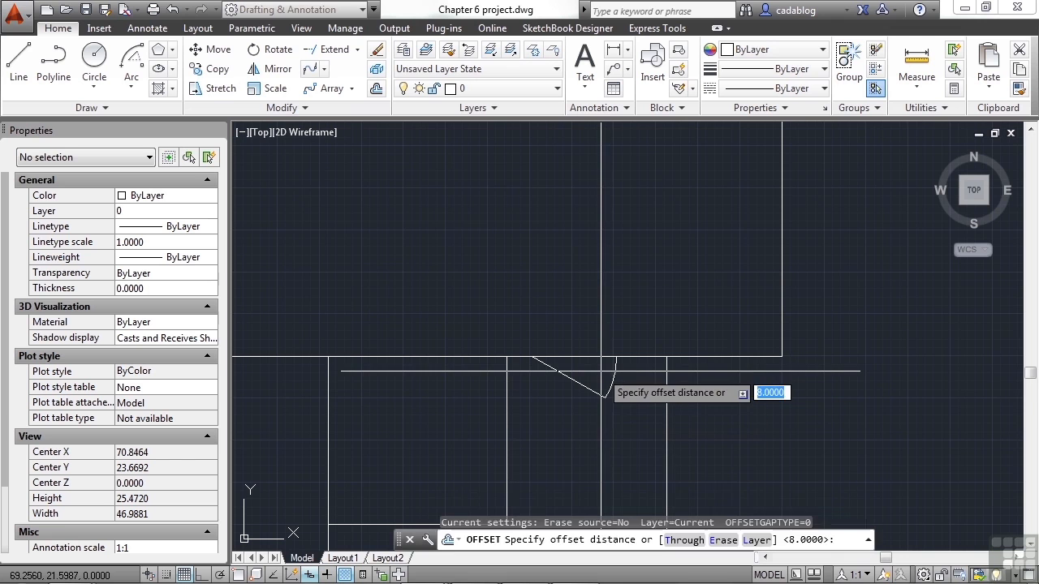
key(Return)
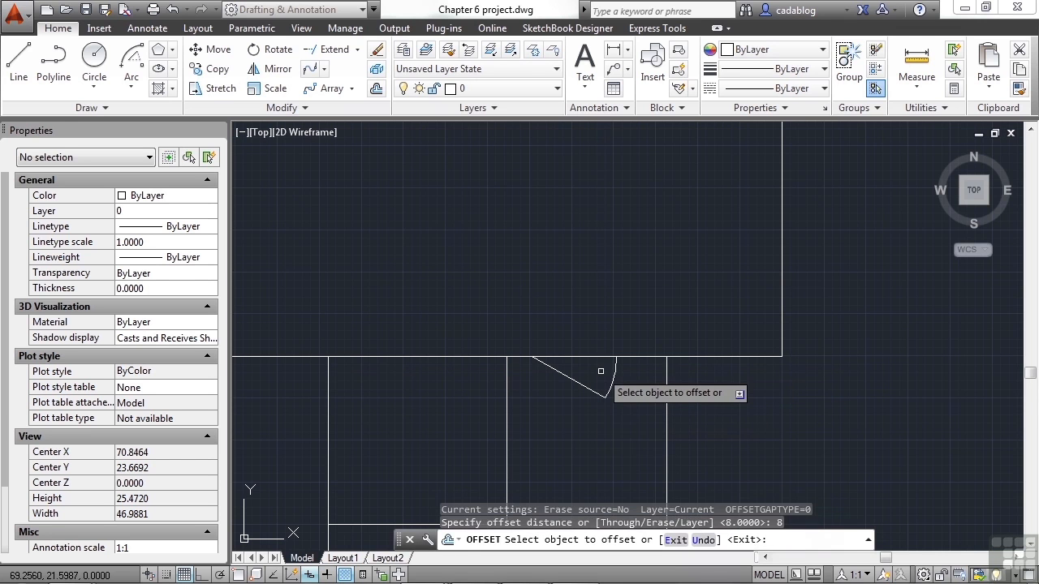
click(599, 358)
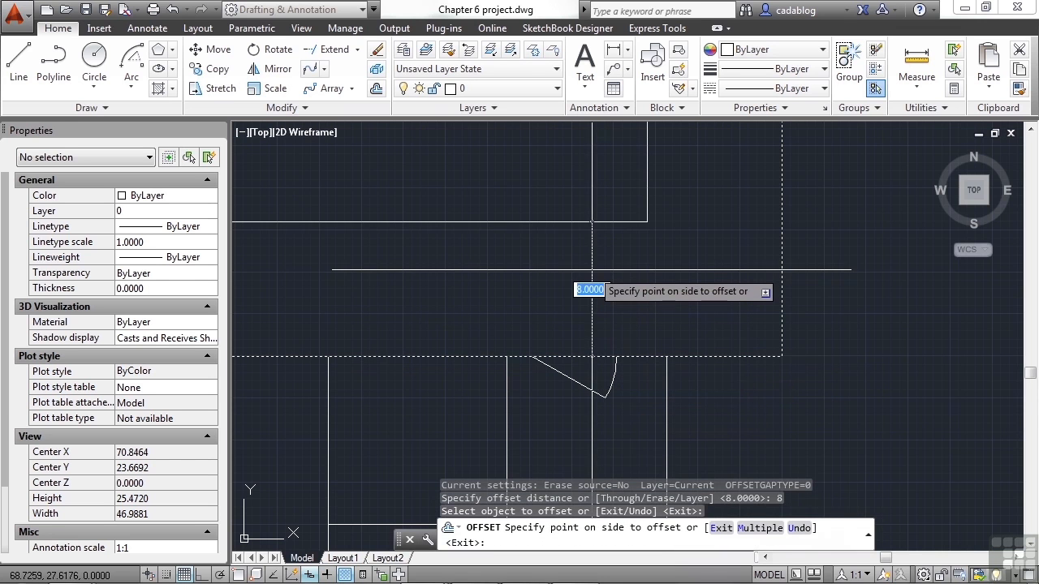
scroll(592, 280, down, 3)
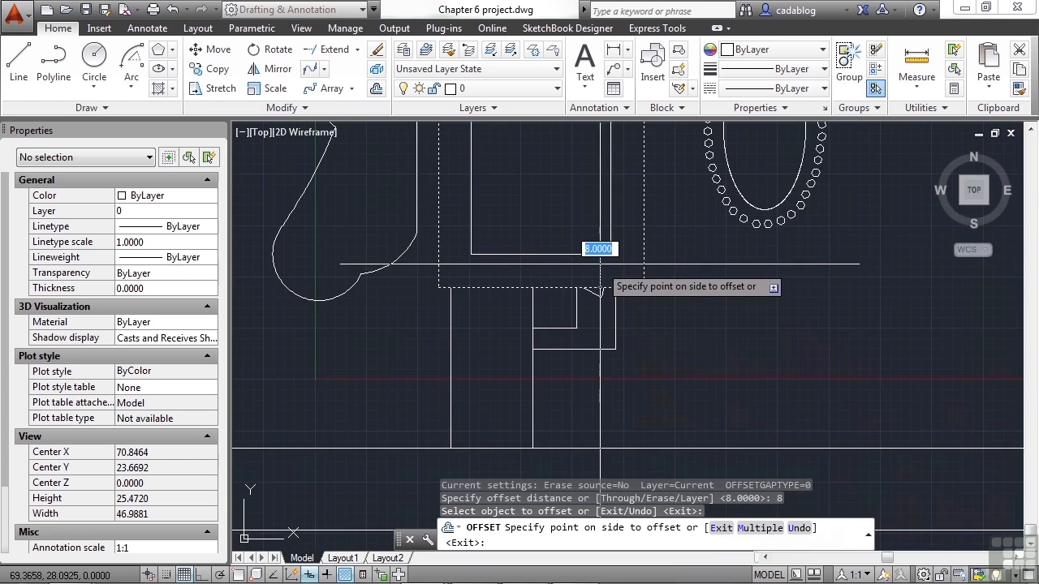
scroll(600, 288, up, 3)
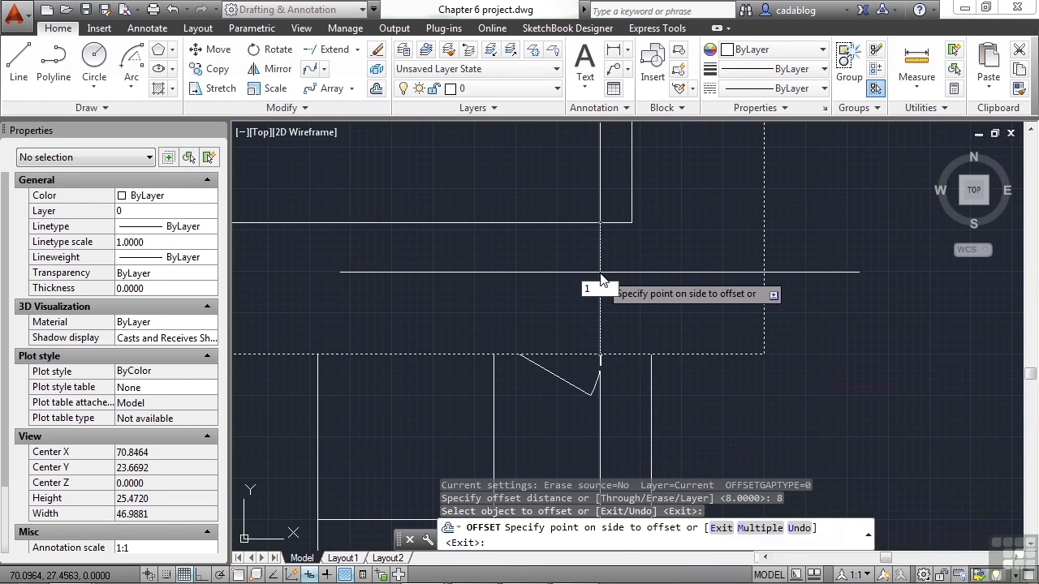
text(1)
key(Return)
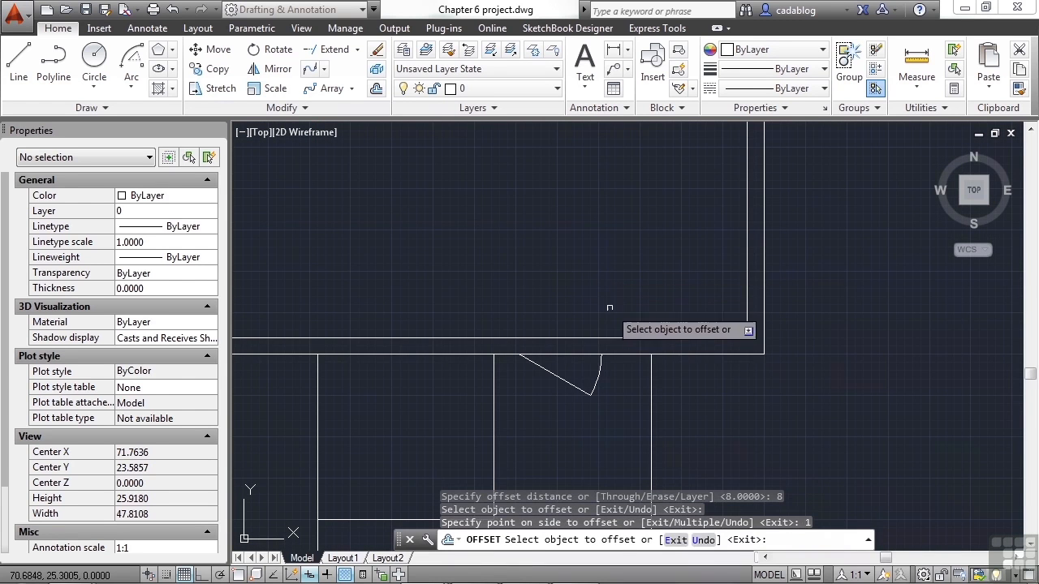
Step: Draw a line from the door's hinge endpoint perpendicular to the inner wall line
scroll(572, 362, up, 3)
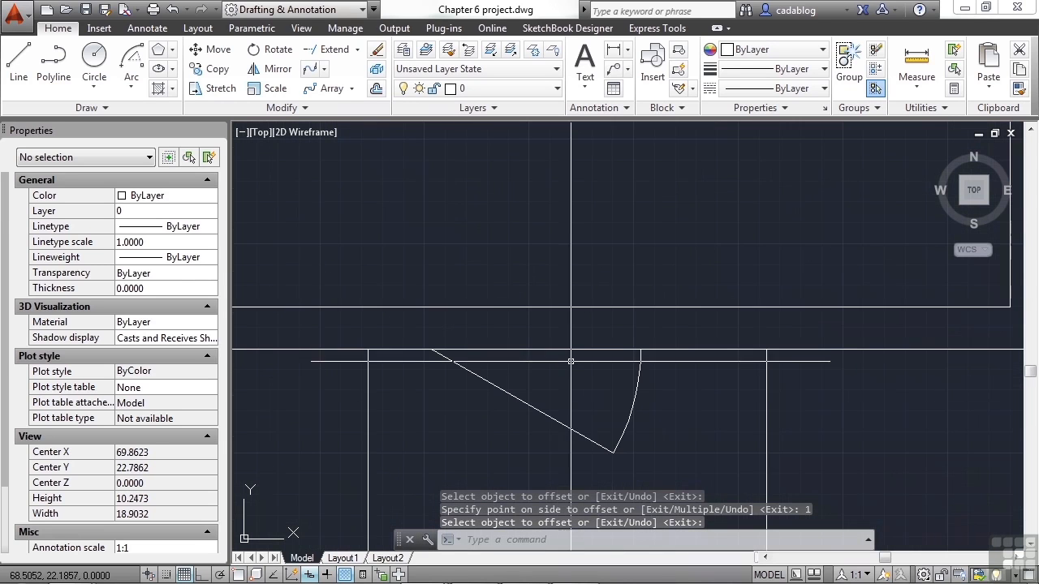
text(l)
key(Return)
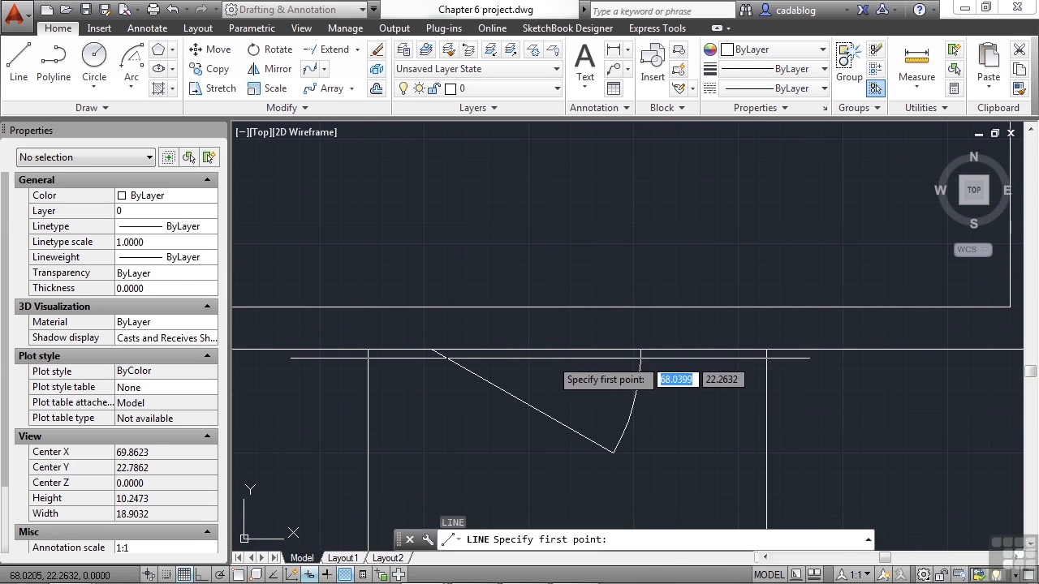
text(end)
key(Return)
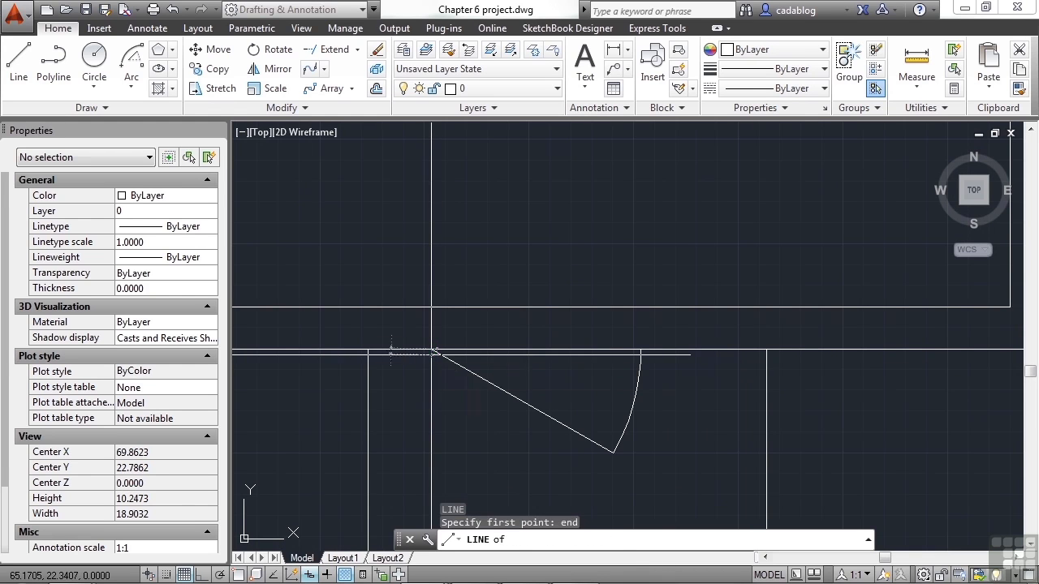
click(433, 351)
text(per)
key(Return)
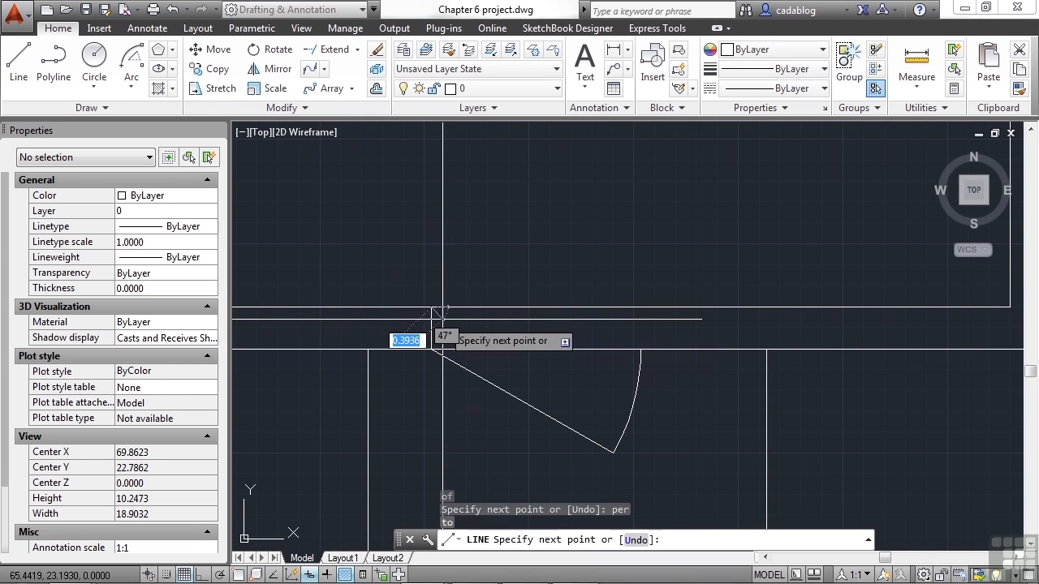
click(442, 314)
Step: Copy the short jamb line from the hinge endpoint to the door arc's endpoint on the wall, with object snap on
text(co)
key(Return)
click(432, 329)
key(Return)
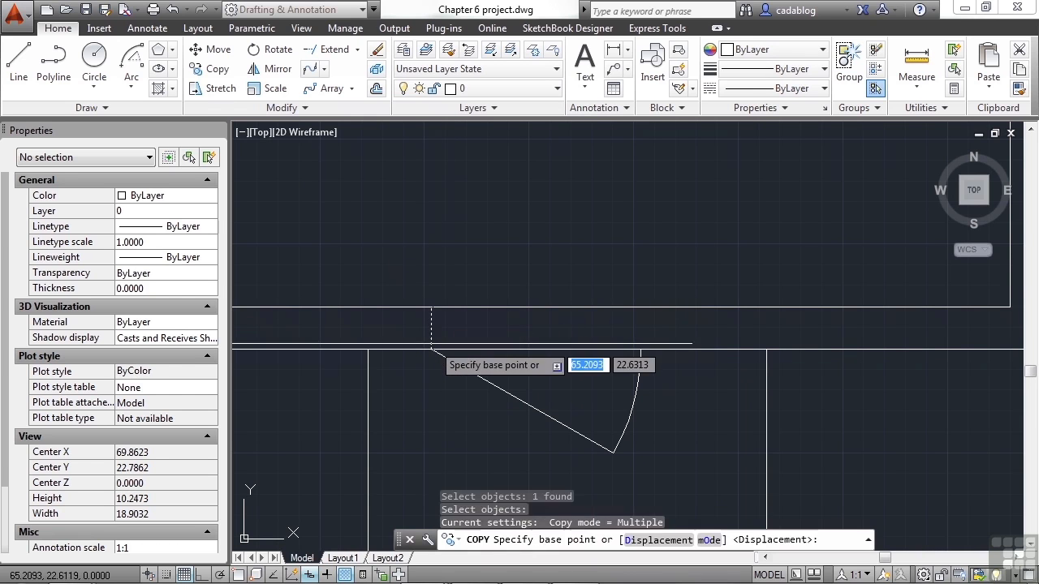
key(F4)
key(F4)
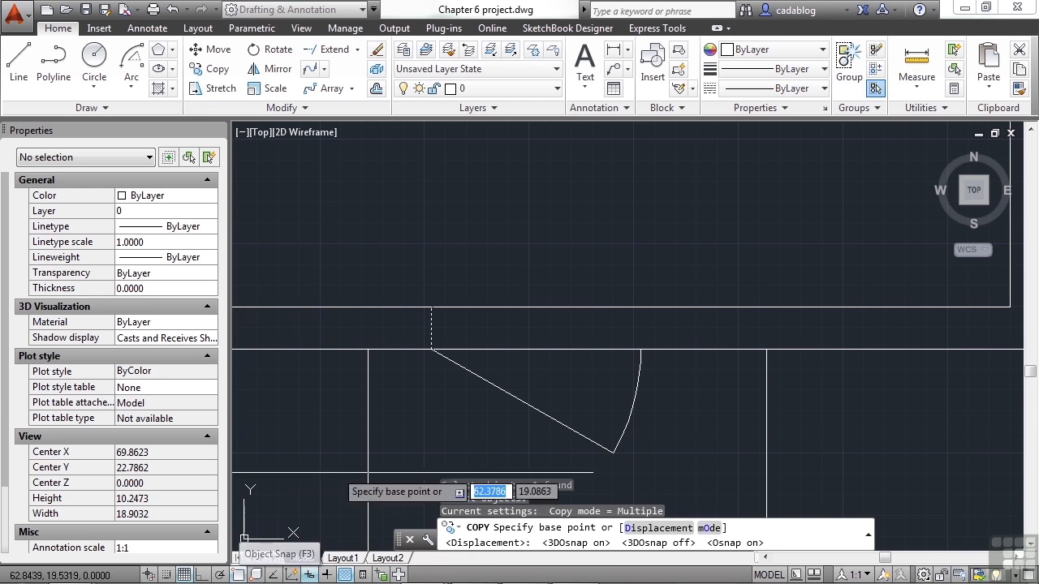
click(432, 350)
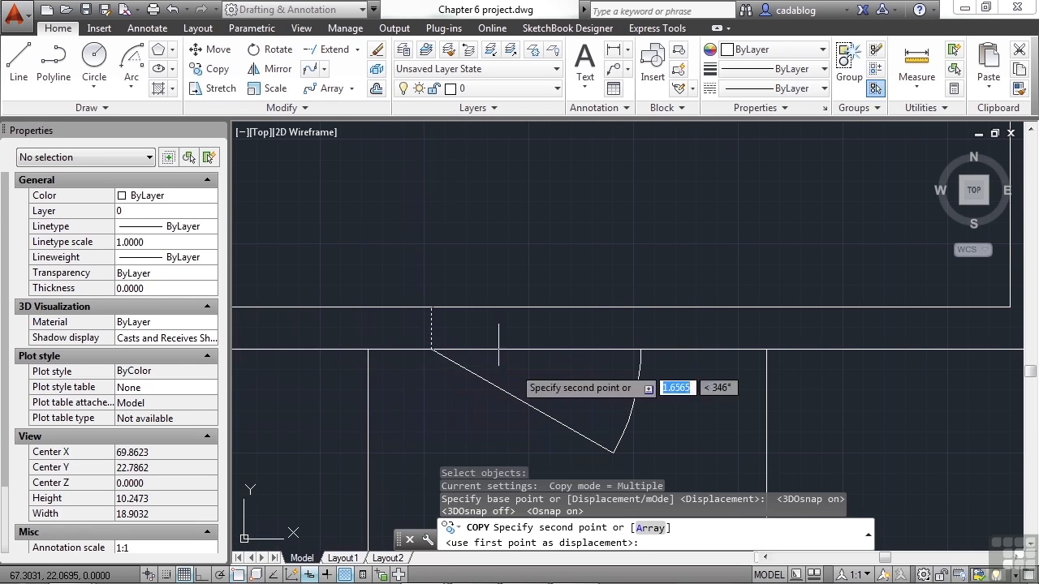
click(640, 350)
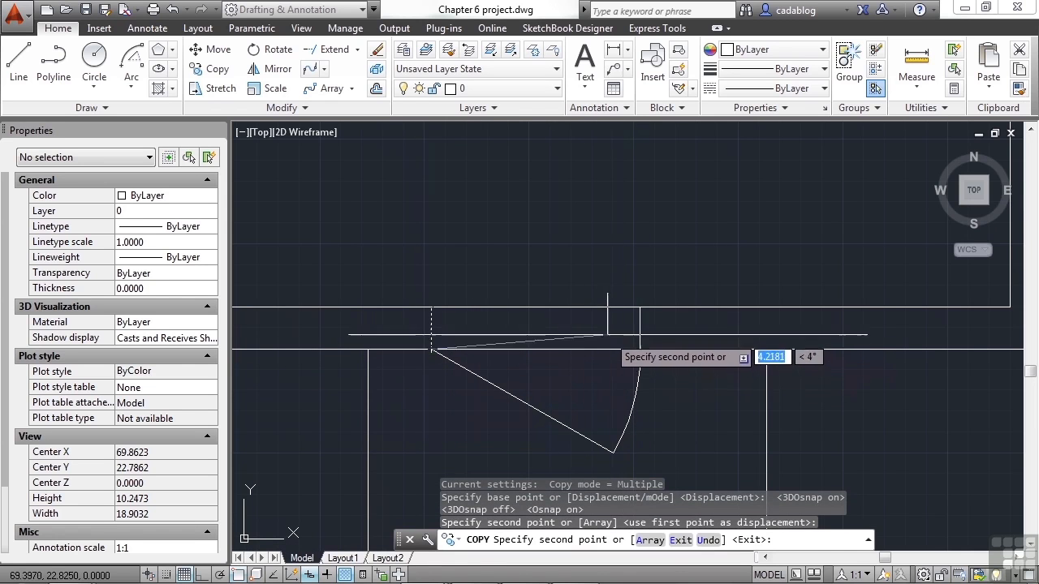
key(Return)
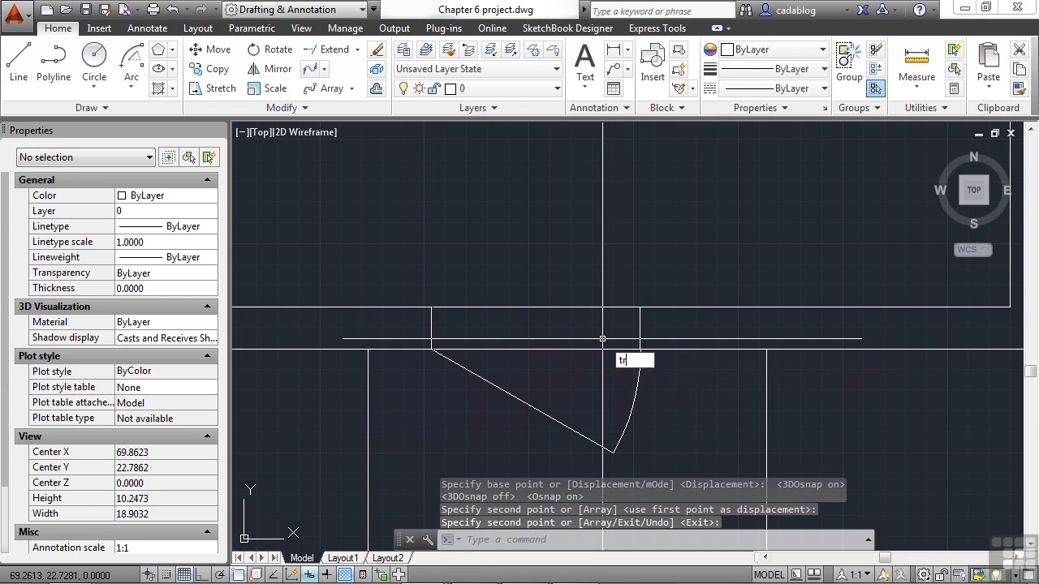
Step: Trim both wall lines between the two jamb lines to open the doorway
key(Return)
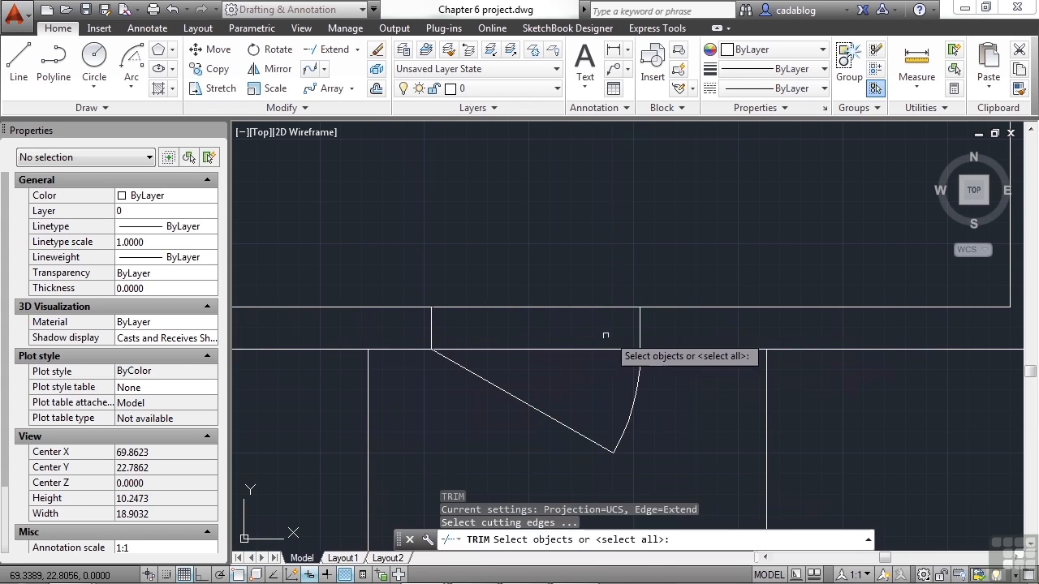
click(650, 327)
click(457, 323)
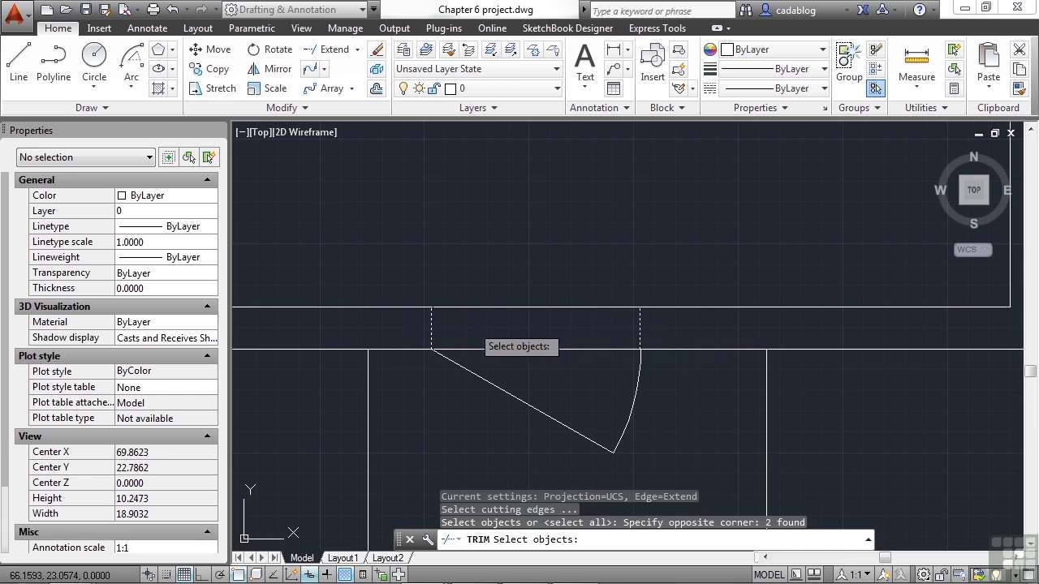
key(Return)
click(602, 291)
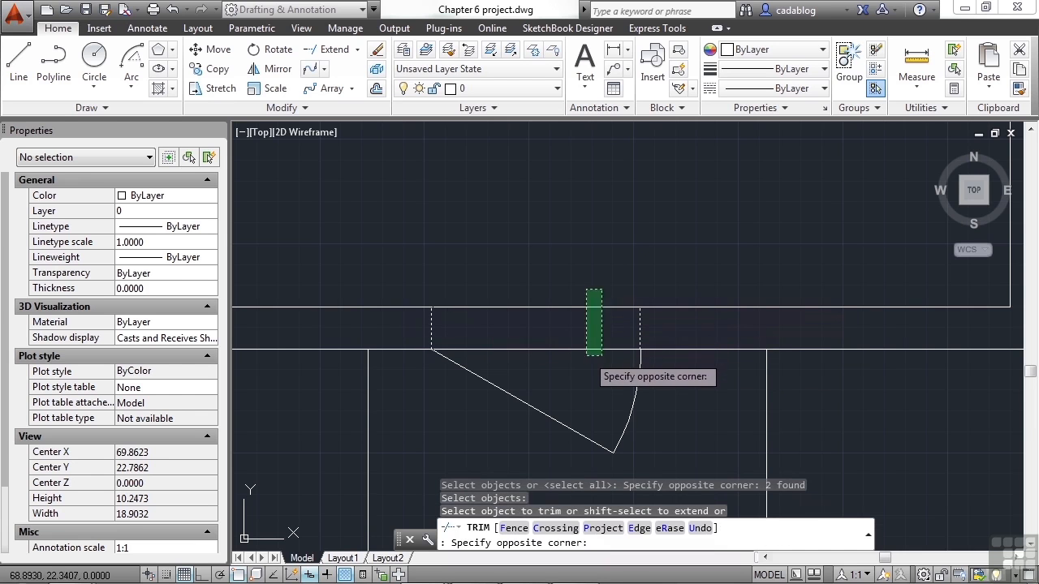
click(589, 355)
Step: Try to fillet the inward-pointing corner of the freeform polyline outline with radius 5
scroll(524, 245, down, 8)
middle_drag(525, 246, 583, 302)
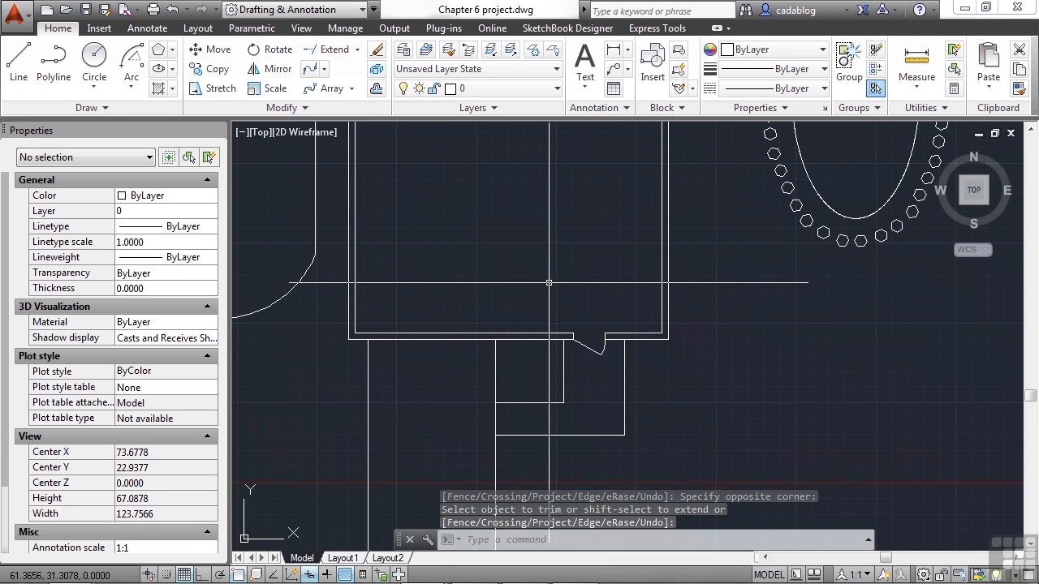
middle_drag(496, 274, 616, 362)
scroll(616, 362, down, 2)
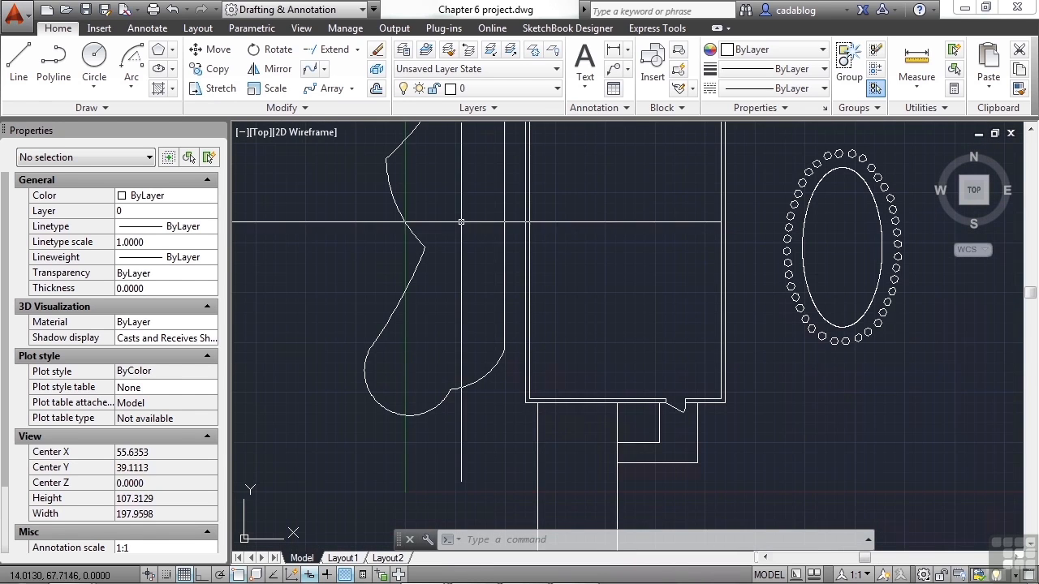
middle_drag(469, 228, 487, 243)
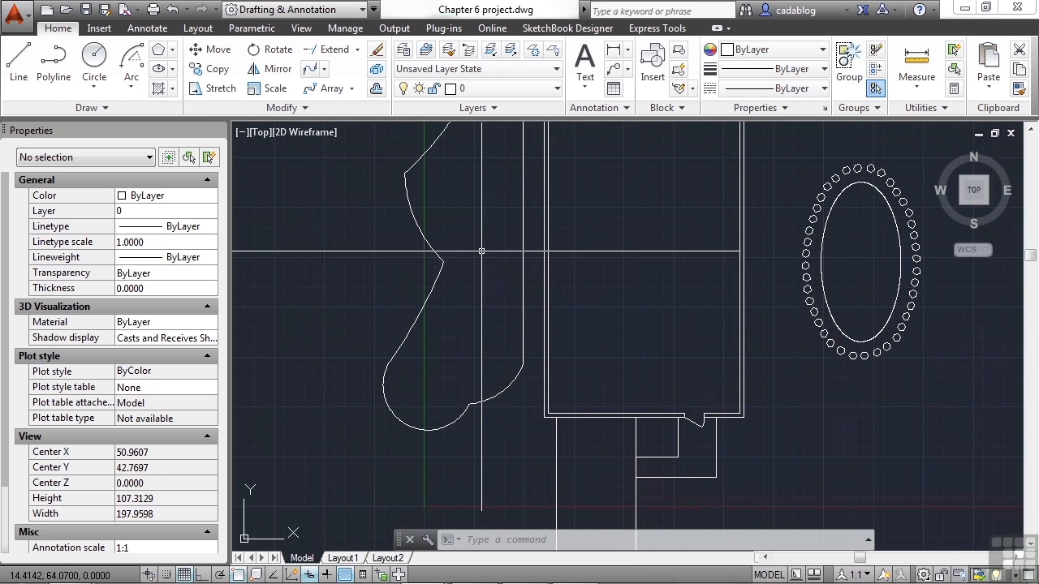
text(f)
key(Return)
scroll(456, 268, up, 2)
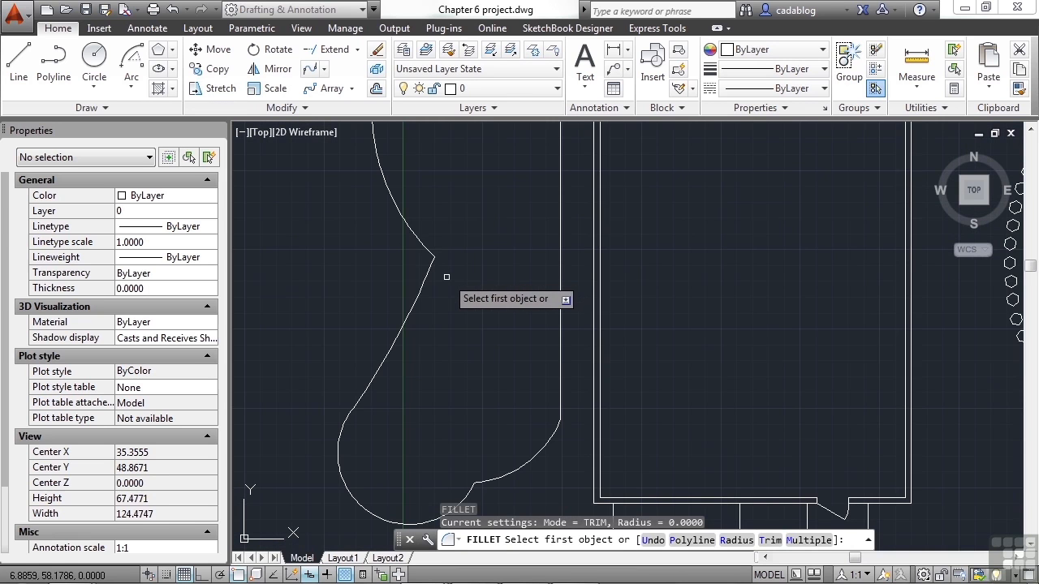
text(r)
key(Return)
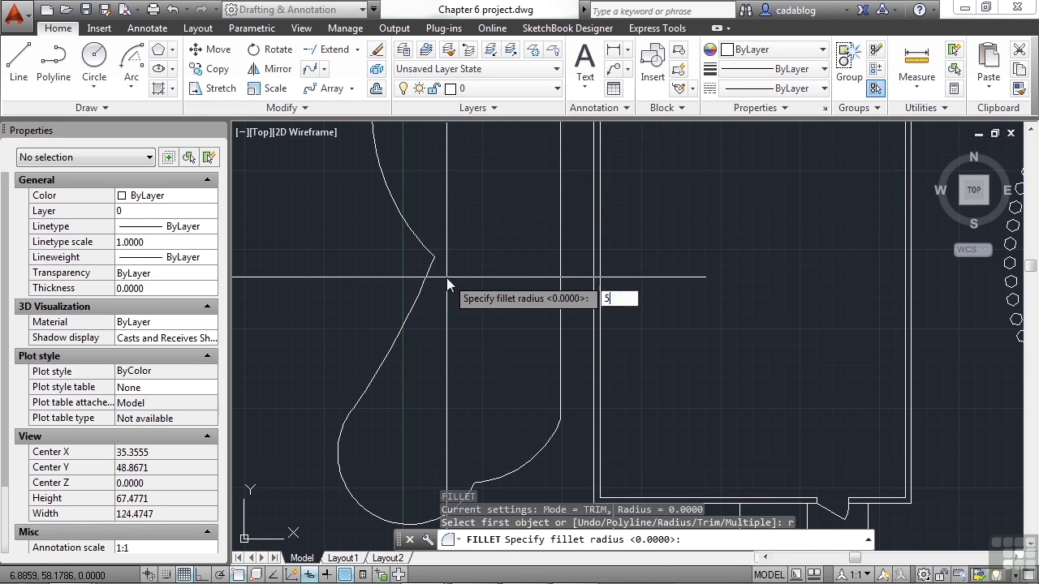
text(5)
key(Return)
click(434, 266)
click(420, 239)
key(Escape)
Step: Explode the freeform polyline outline beside the large rectangle into separate segments
scroll(450, 301, down, 3)
middle_drag(463, 295, 458, 318)
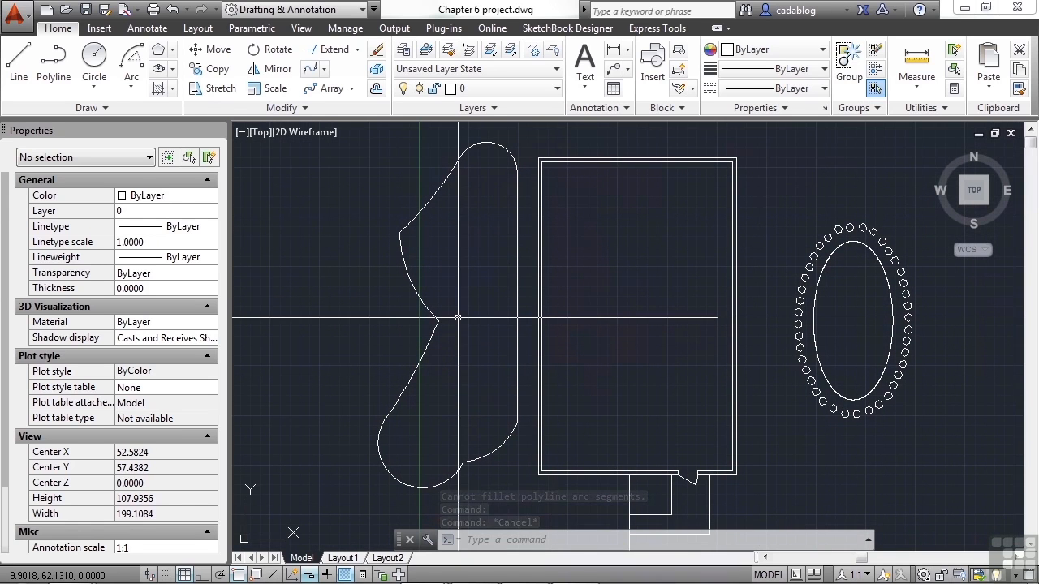
text(X)
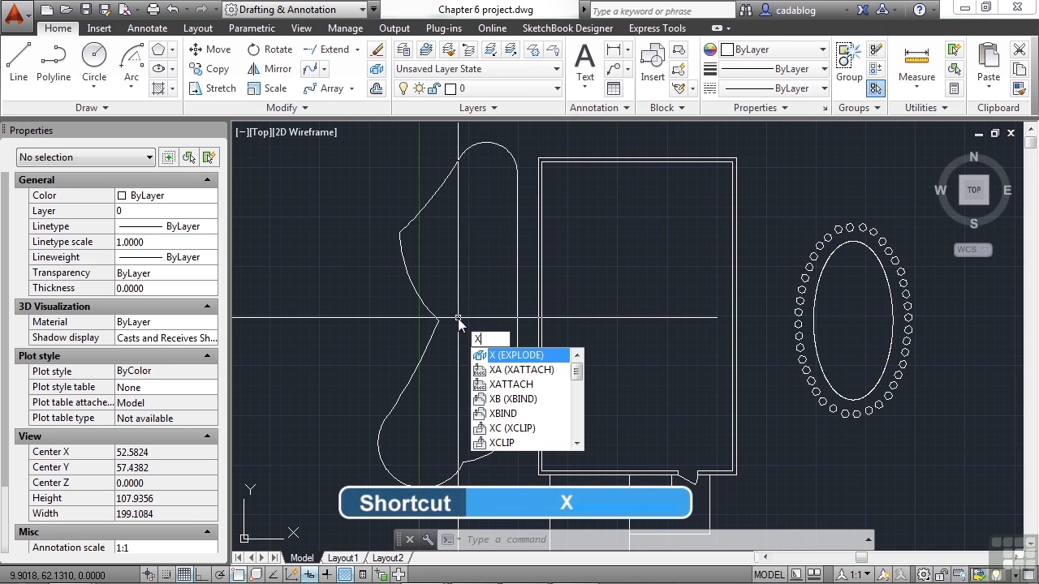
key(Return)
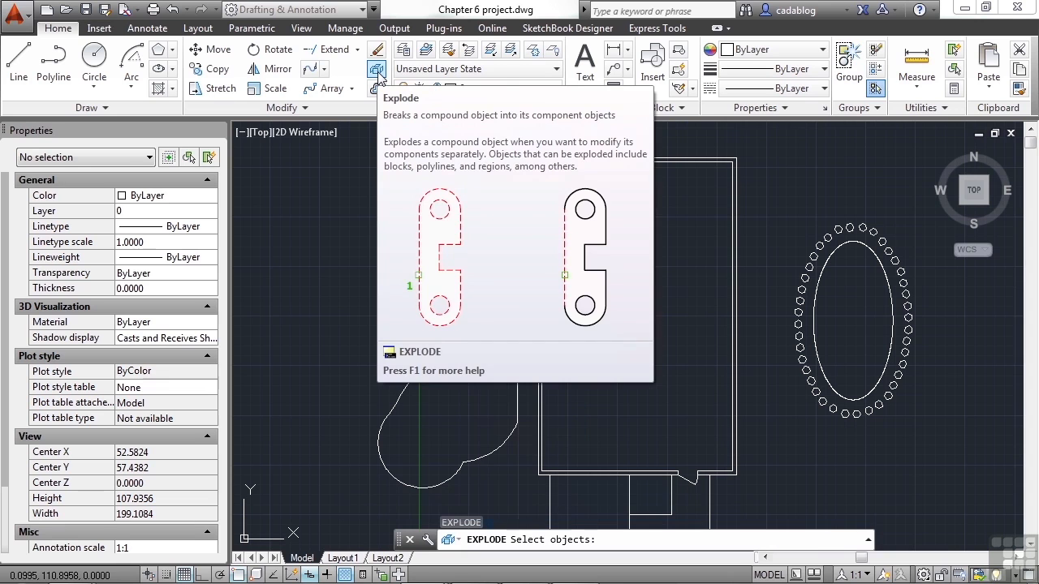
click(398, 291)
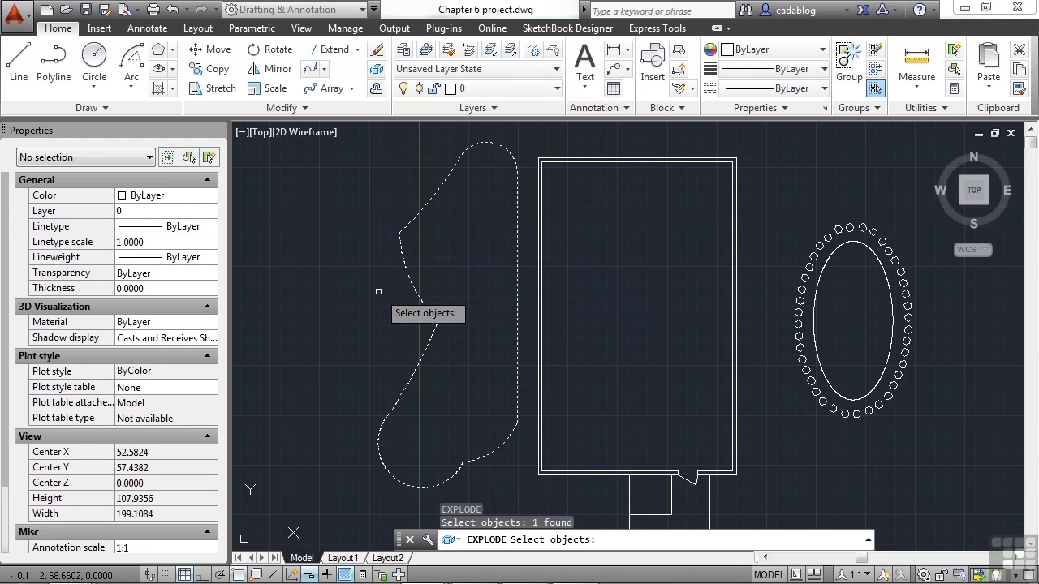
key(Return)
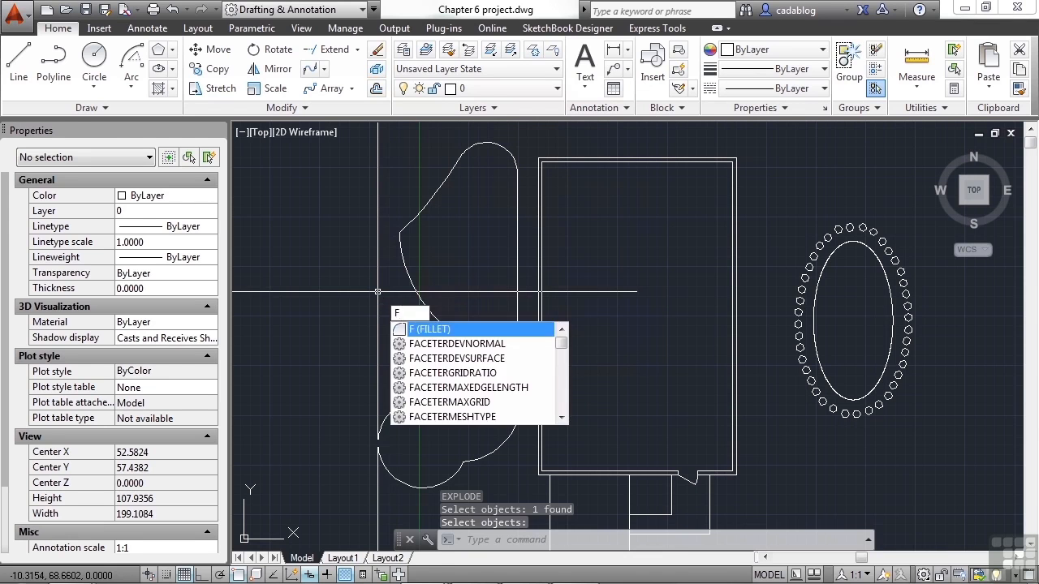
Step: Fillet the inward-pointing corner between the freeform outline's upper curve and lower segment with radius 5
key(Return)
text(r)
key(Return)
text(5)
key(Return)
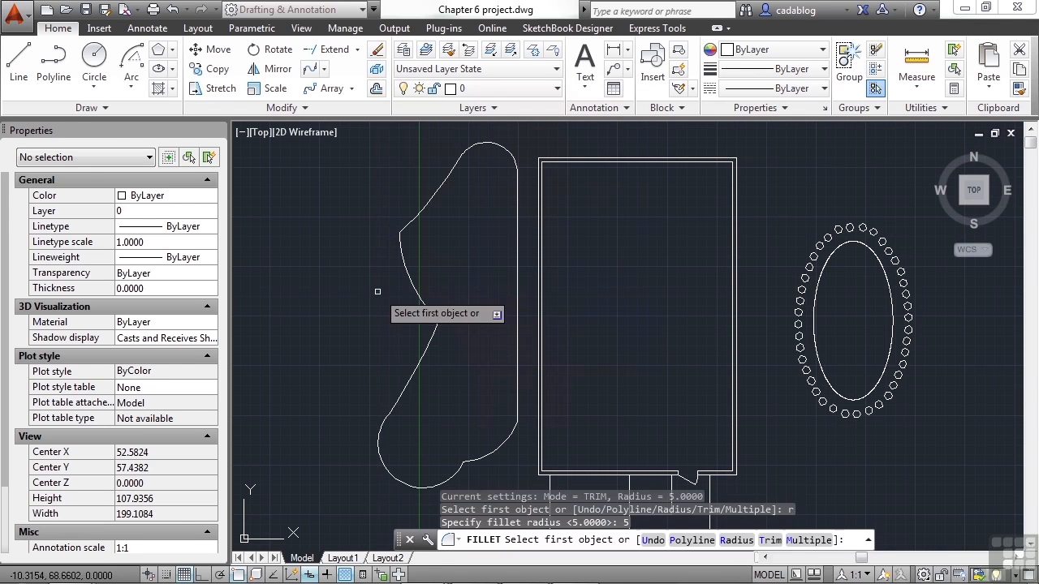
scroll(422, 324, up, 2)
click(428, 348)
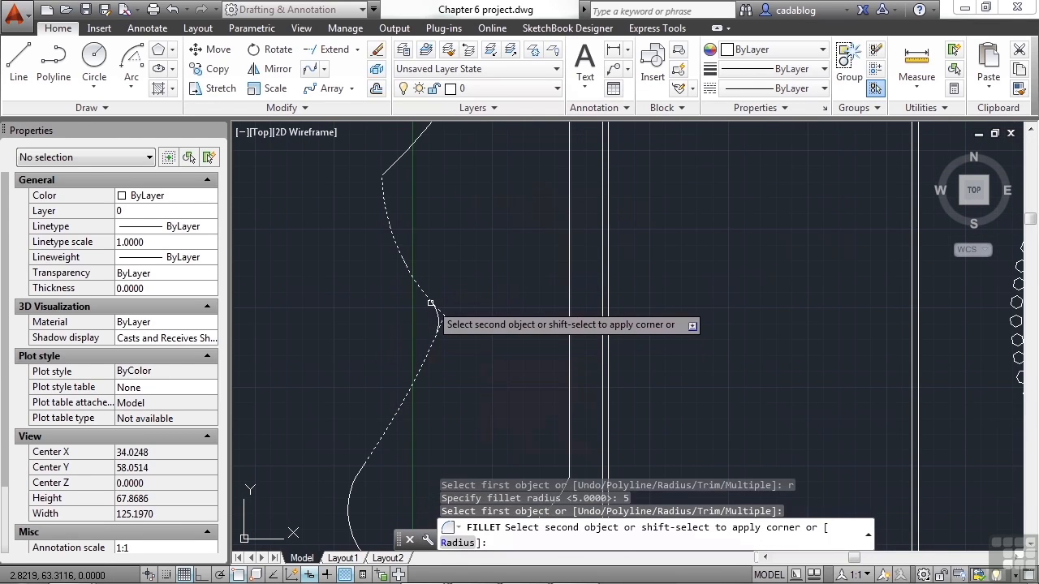
click(430, 303)
Step: Fillet the outward-pointing corner at the upper end of the freeform outline's curved segment with radius 20
key(Return)
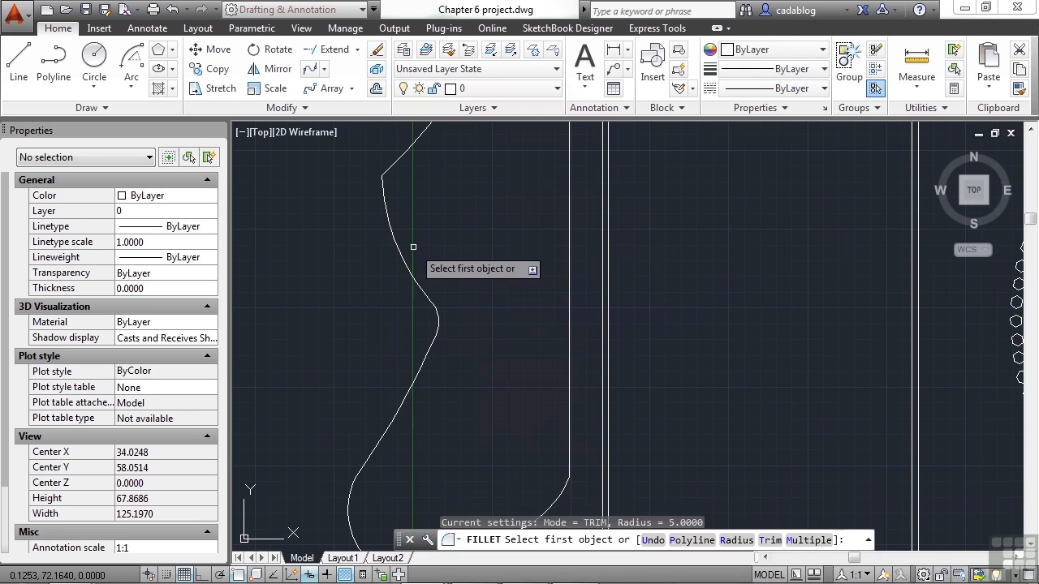
key(Return)
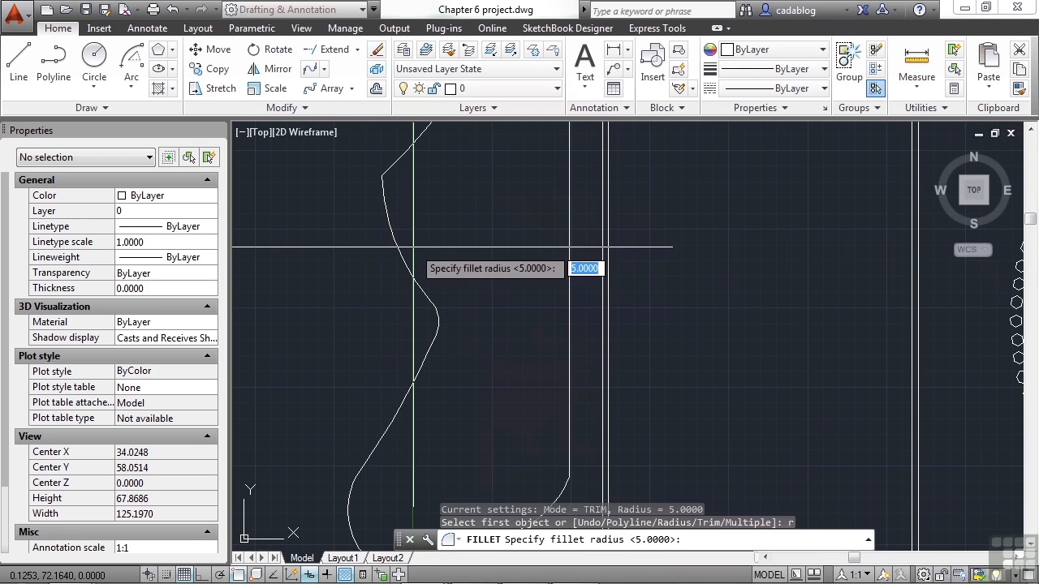
key(Return)
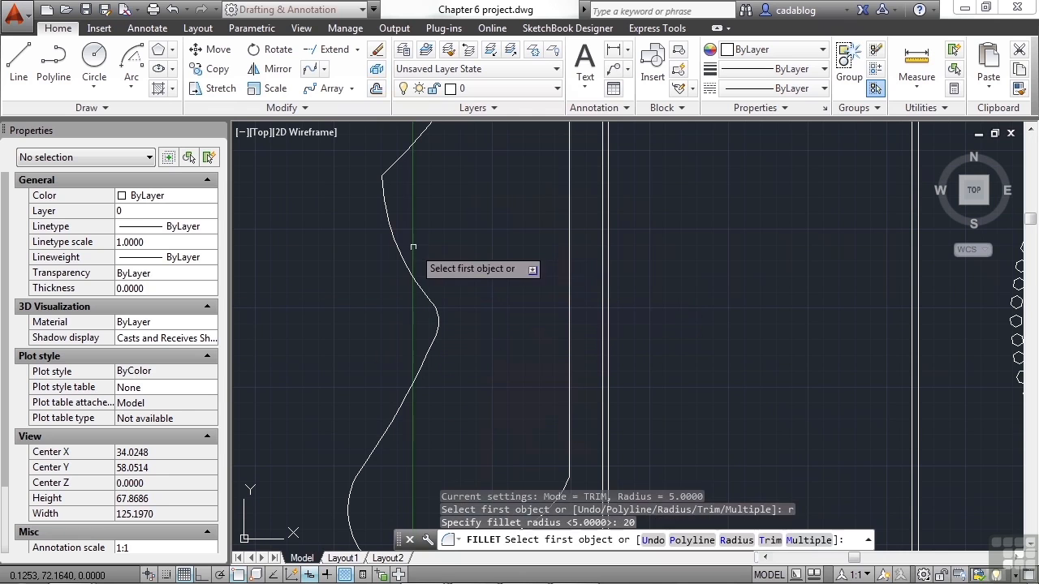
click(381, 199)
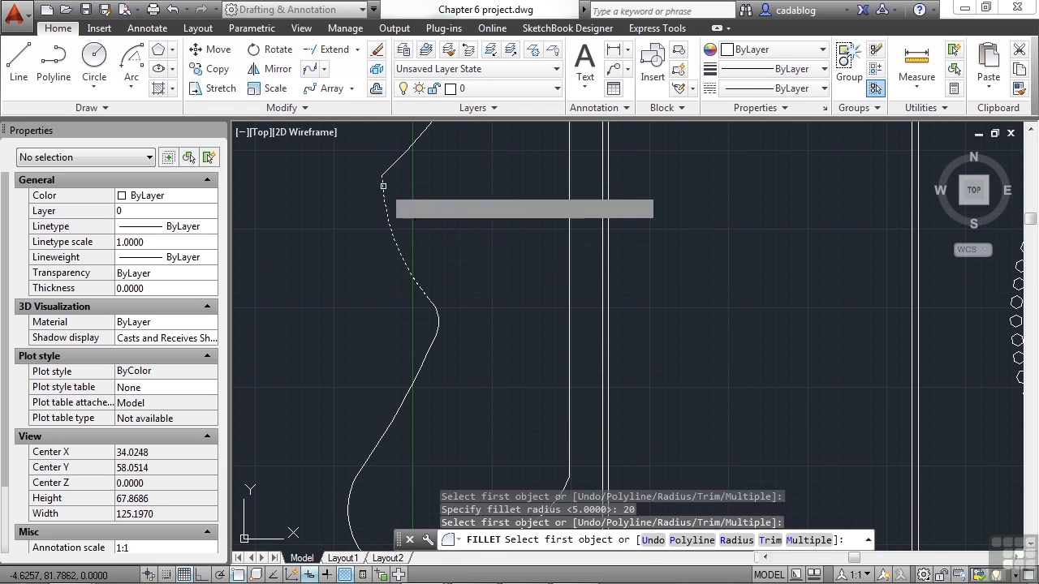
click(392, 165)
scroll(436, 273, down, 2)
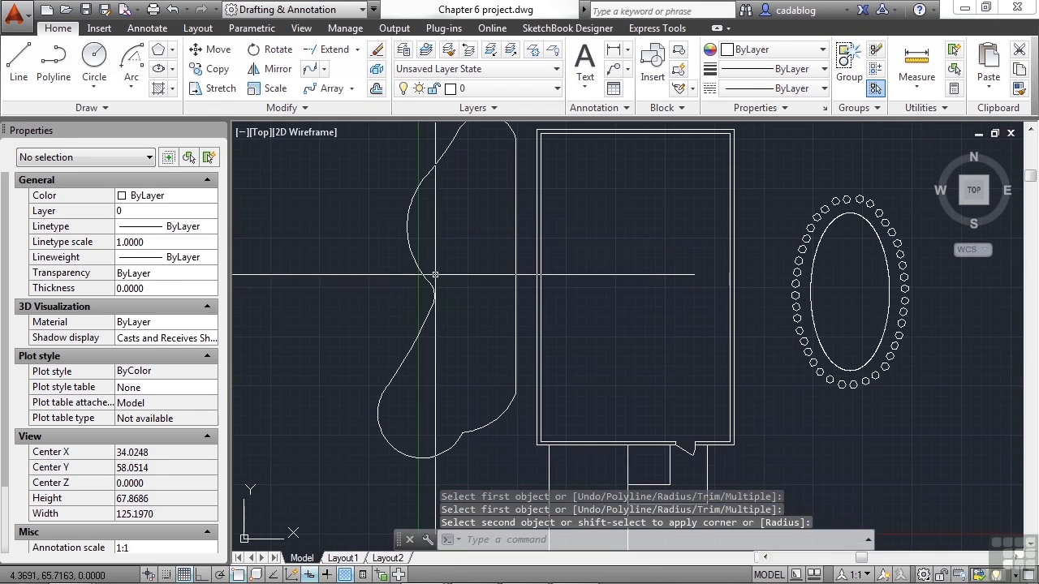
Step: Fillet the inward corner between the freeform outline's bottom and lower-right curves with radius 20, and try the adjacent corner at the vertical line
key(Return)
click(445, 451)
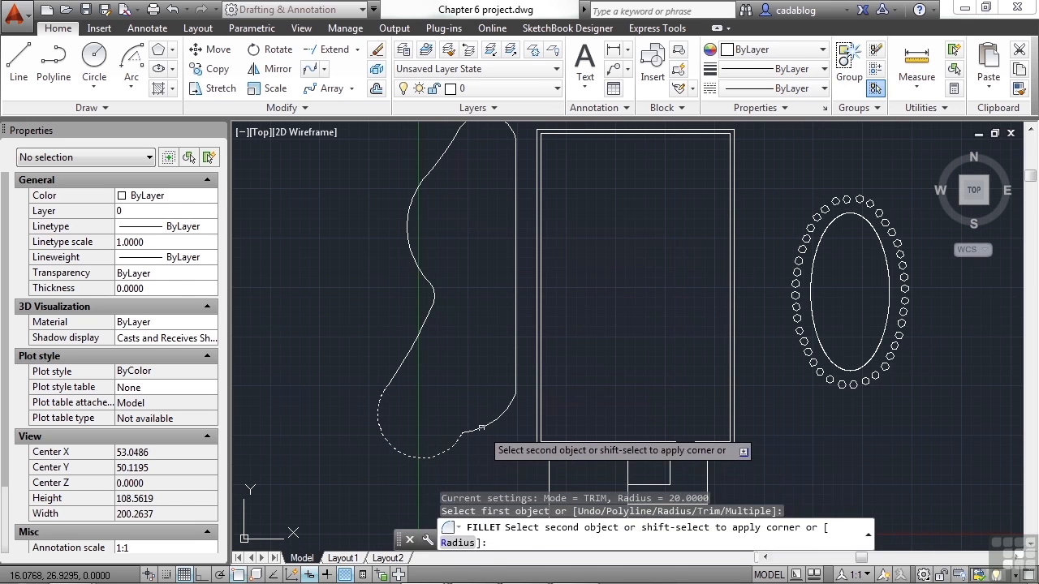
click(510, 411)
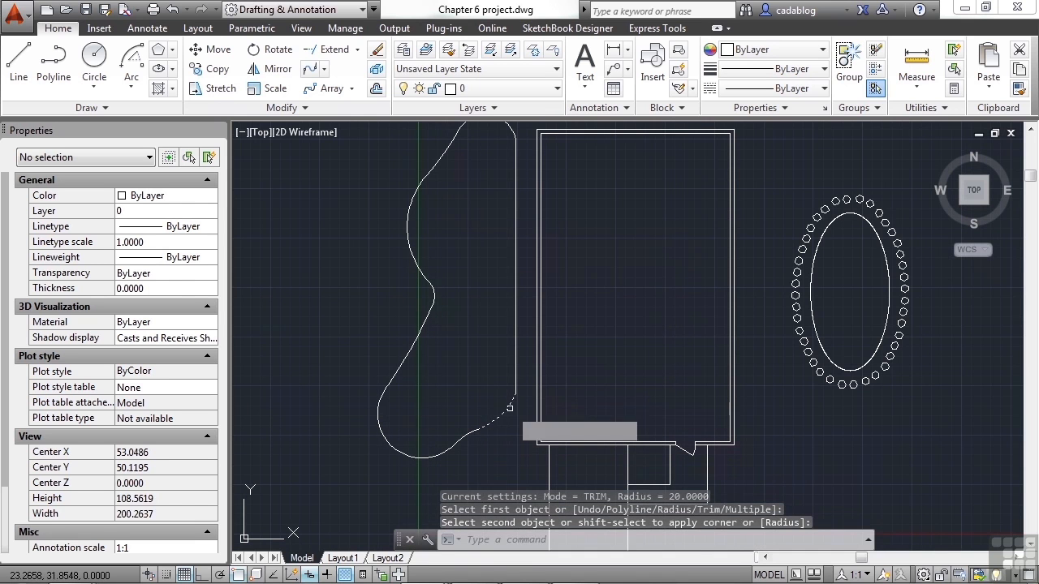
click(514, 369)
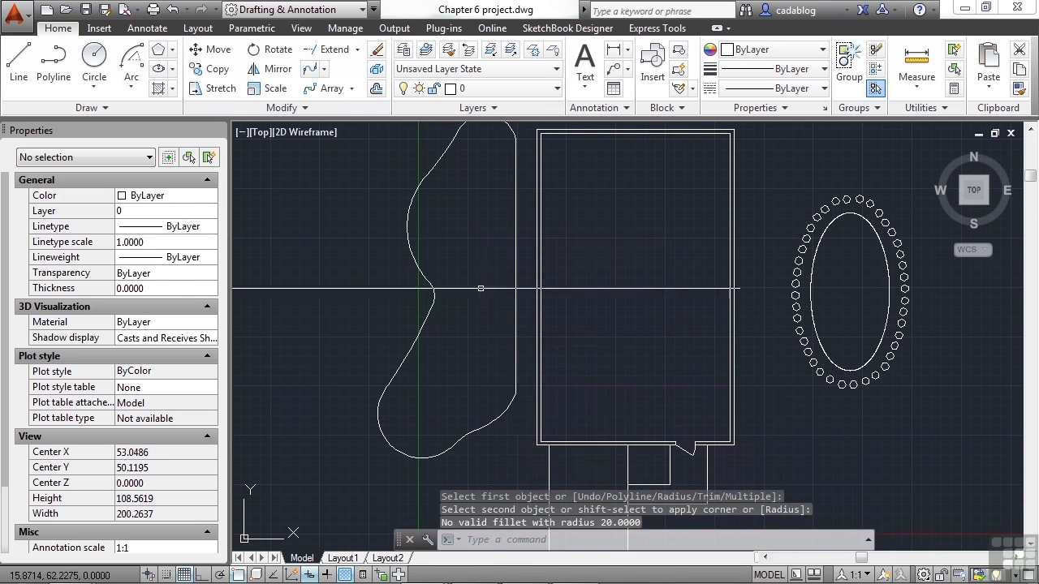
Step: Fillet the waist of the freeform outline between its upper-left curve and the slanted lower segment with radius 20
middle_drag(481, 202, 490, 250)
key(Return)
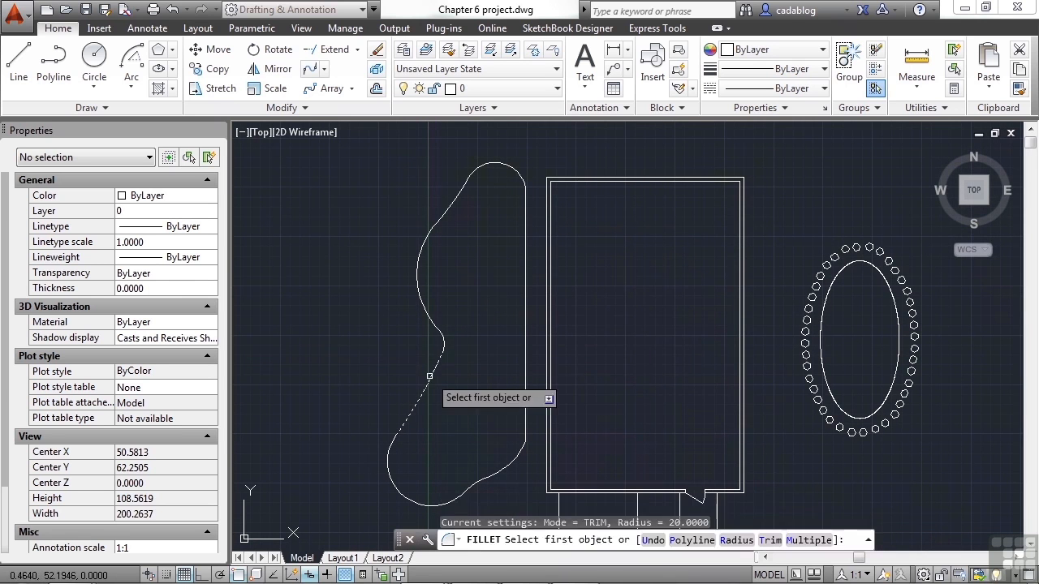
click(438, 353)
click(434, 331)
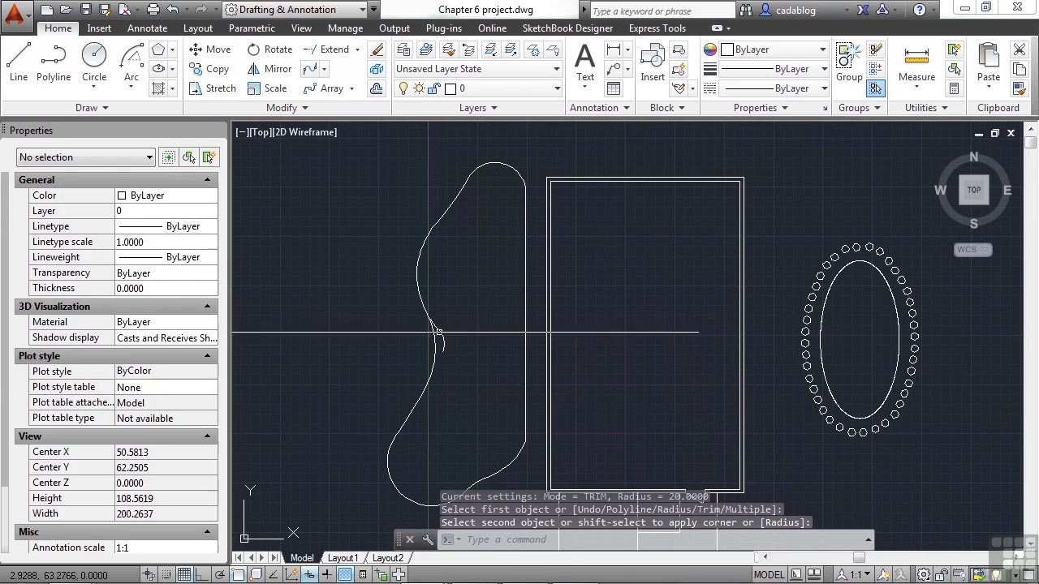
Step: Erase the two leftover pieces of the old small-radius fillet at the freeform outline's waist
click(442, 342)
scroll(438, 328, up, 3)
click(425, 344)
key(Delete)
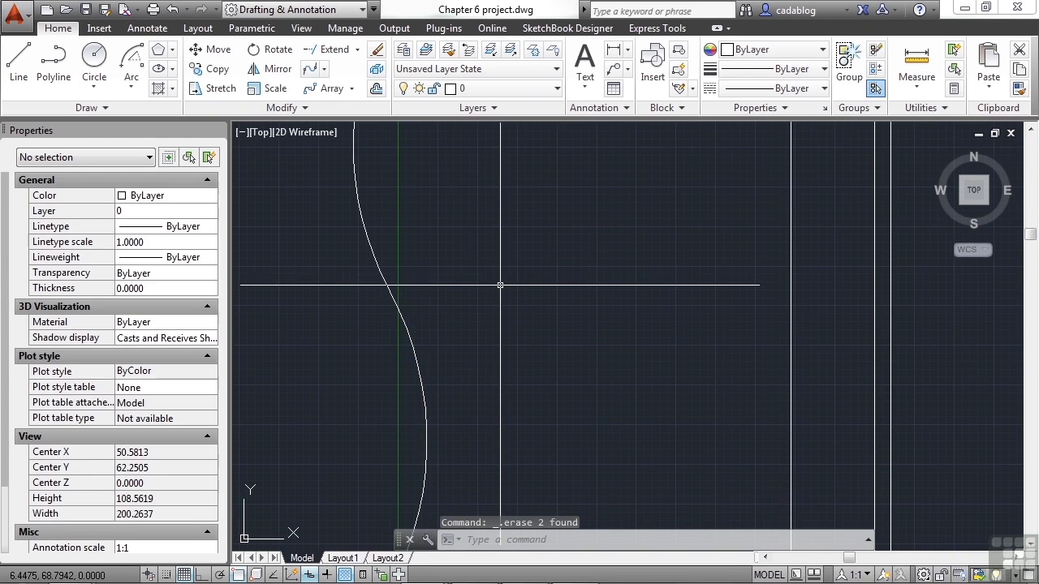
scroll(499, 281, down, 3)
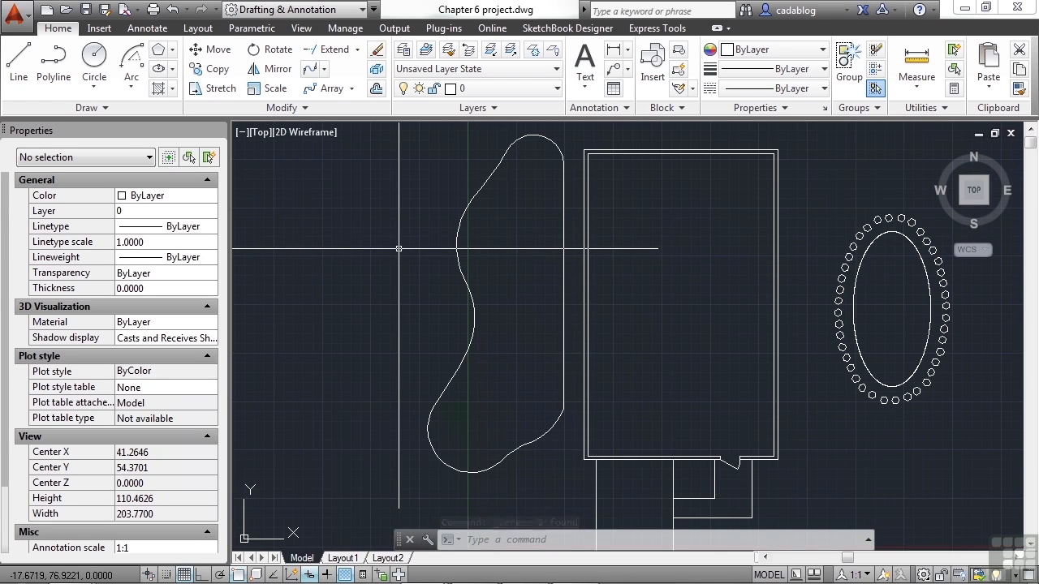
Step: Trim the long vertical line below the building between the small rectangle's lower edge and the horizontal line beneath it
scroll(398, 249, down, 2)
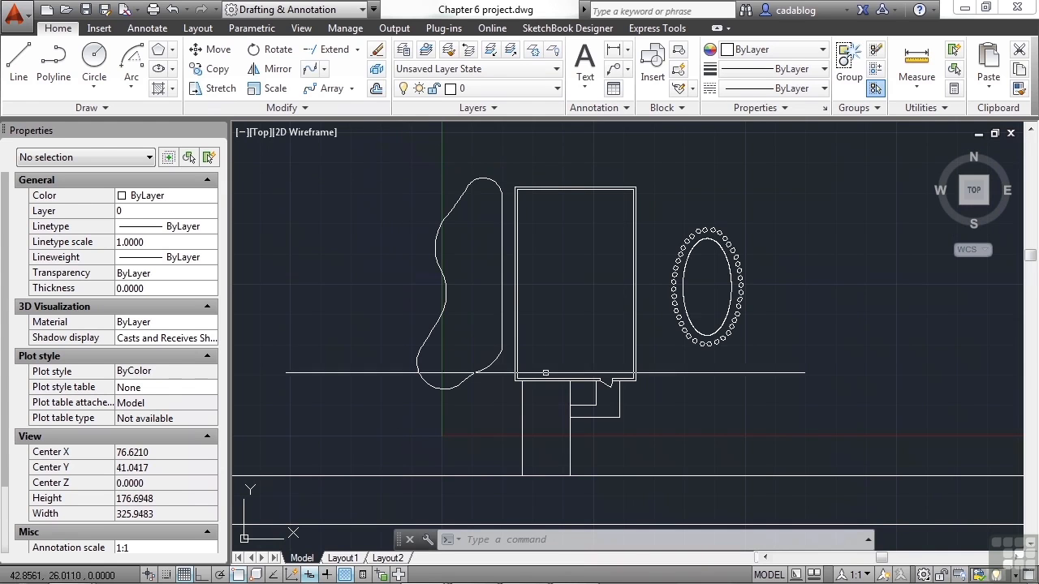
scroll(572, 389, up, 2)
scroll(572, 389, up, 2)
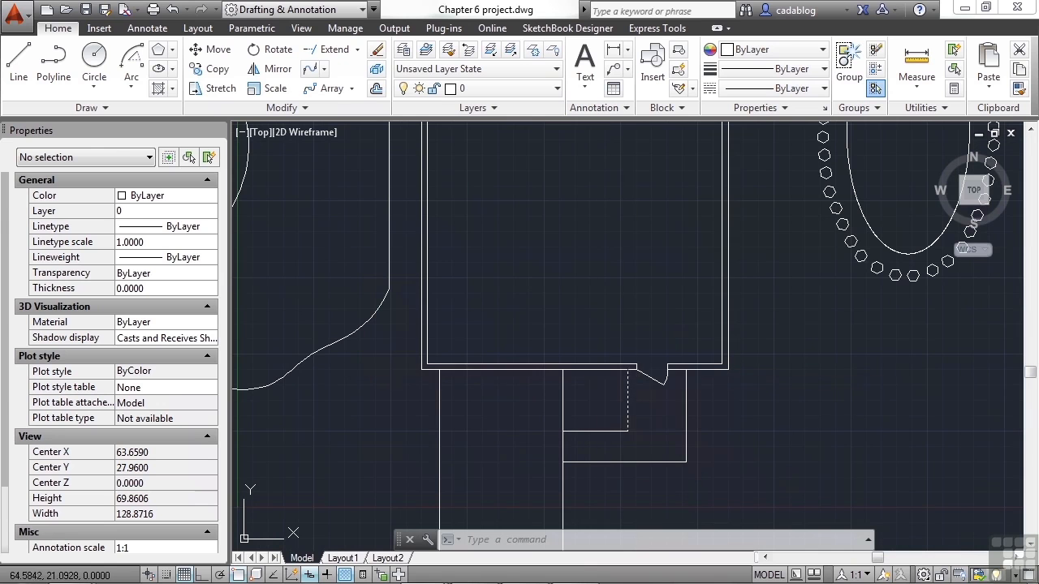
text(tr)
key(Return)
scroll(596, 479, up, 2)
click(595, 478)
click(562, 367)
key(Return)
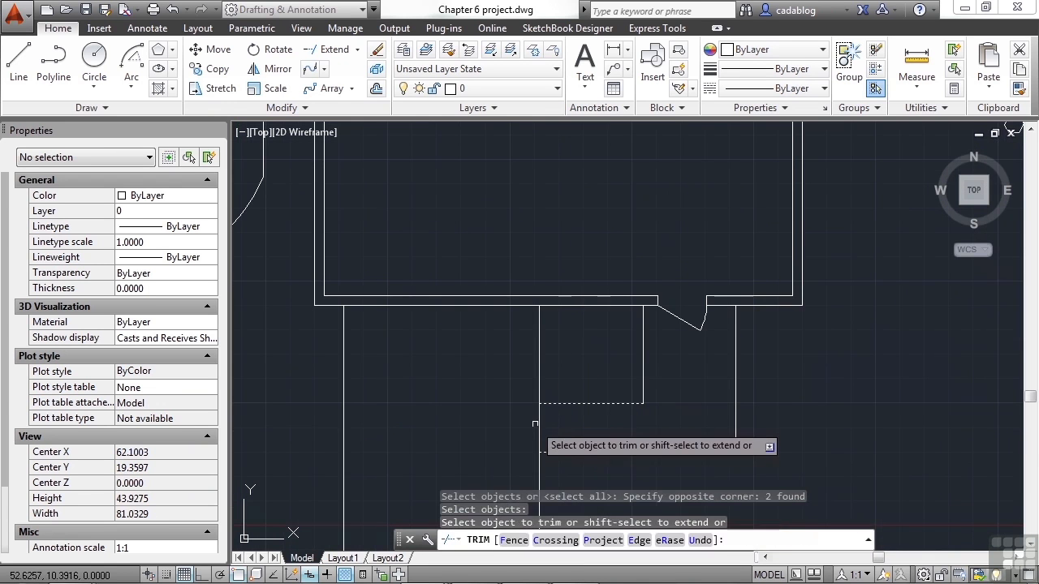
click(538, 423)
scroll(573, 366, down, 4)
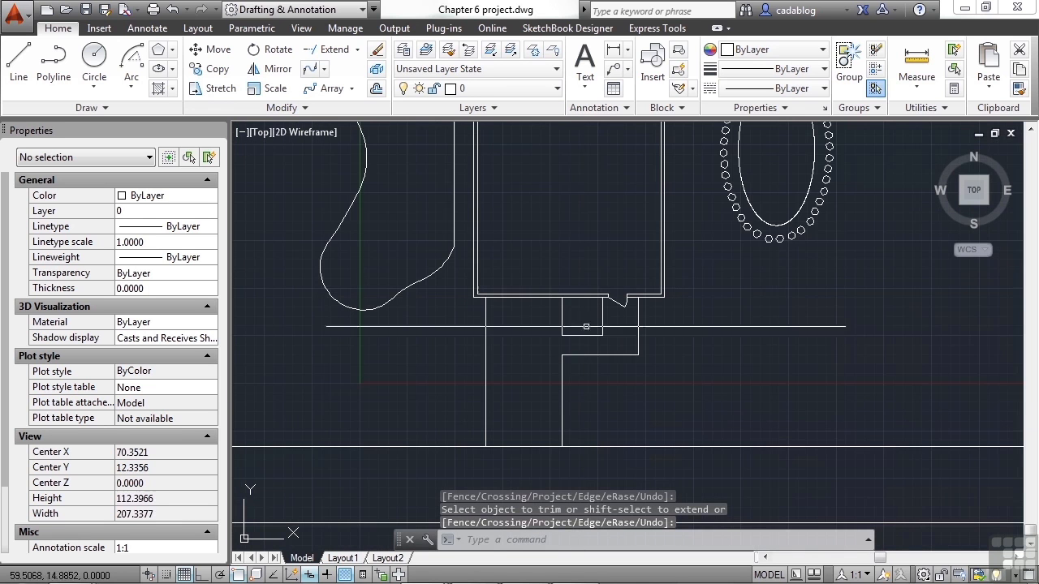
scroll(603, 353, down, 3)
click(608, 355)
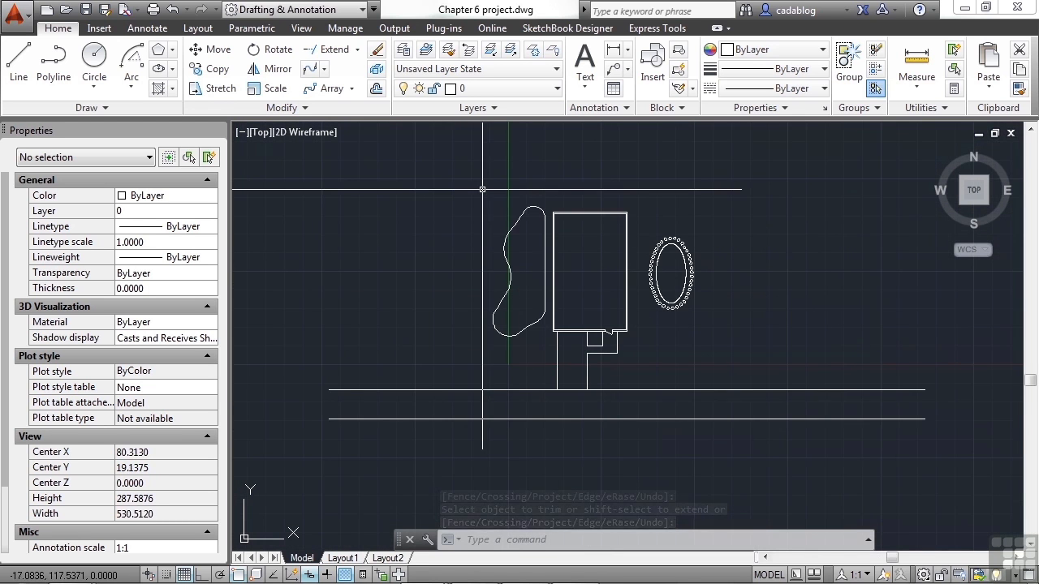